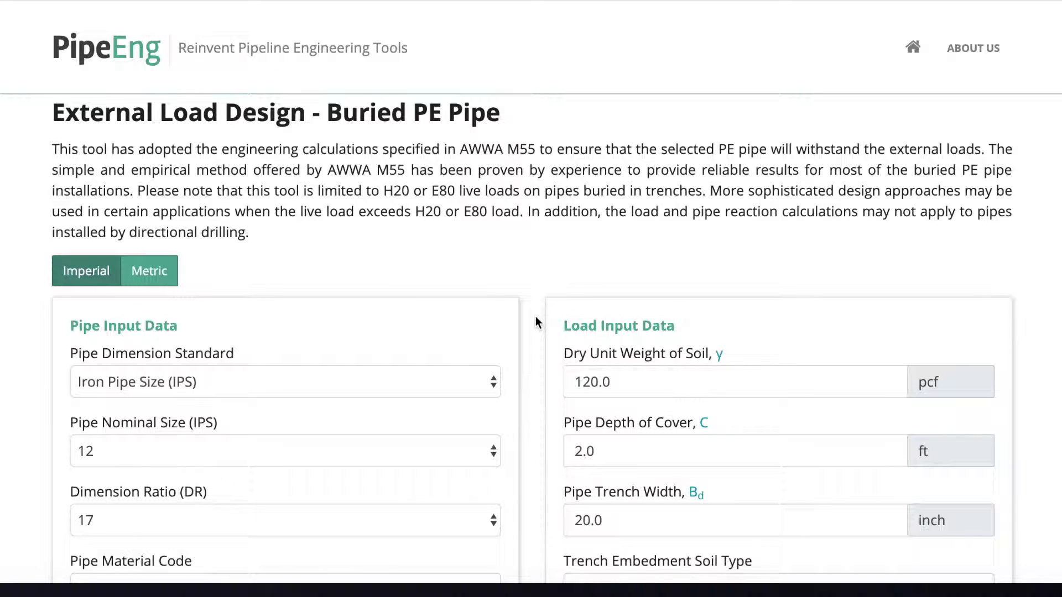
Step: Show the Pipe Dimension Standard choices, IPS and DIPS
{"action": "scroll", "coordinate": [535, 317], "scroll_direction": "down", "scroll_amount": 3}
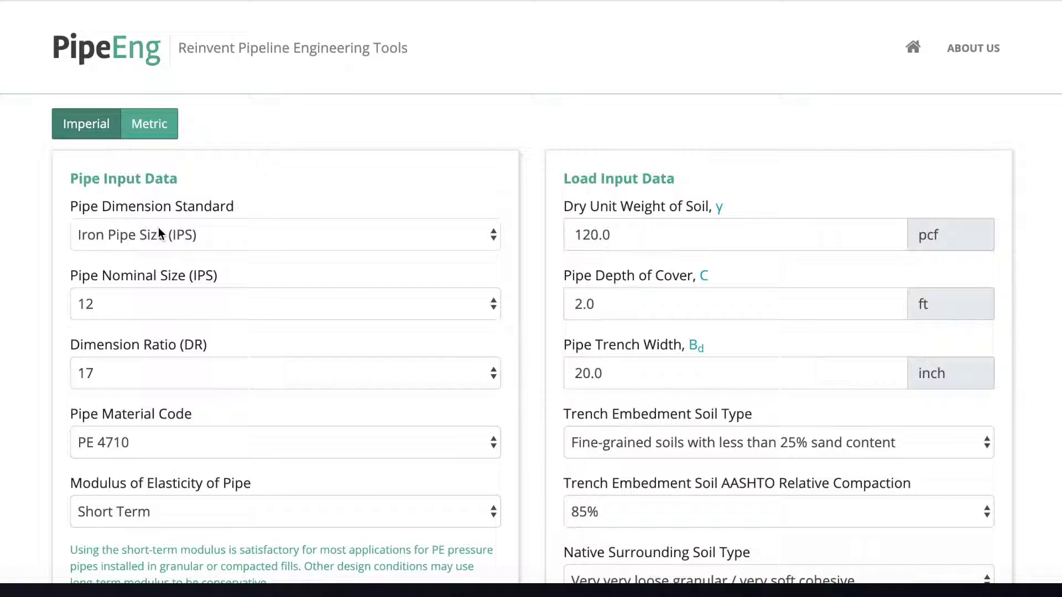
{"action": "left_click", "coordinate": [135, 241]}
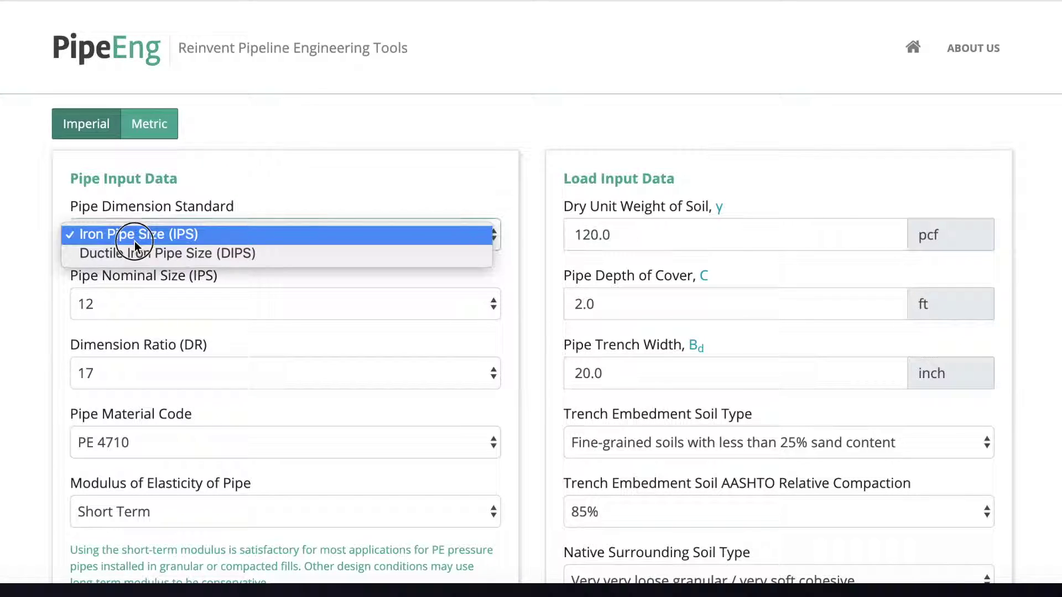
Step: Keep IPS and PE 4710, and choose nominal pipe size 24 with dimension ratio 11
{"action": "left_click", "coordinate": [104, 234]}
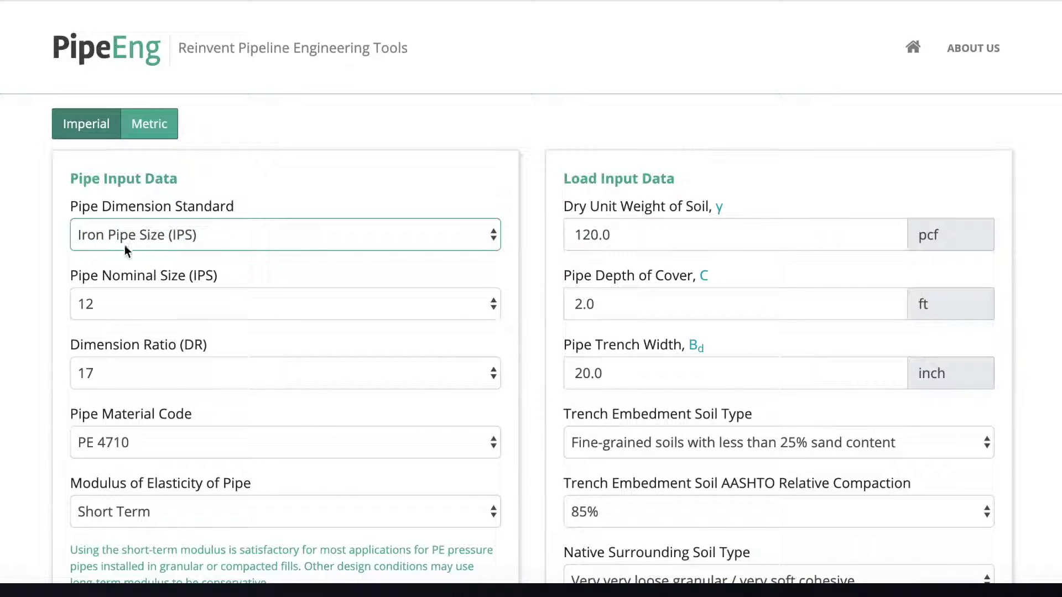
{"action": "left_click", "coordinate": [104, 313]}
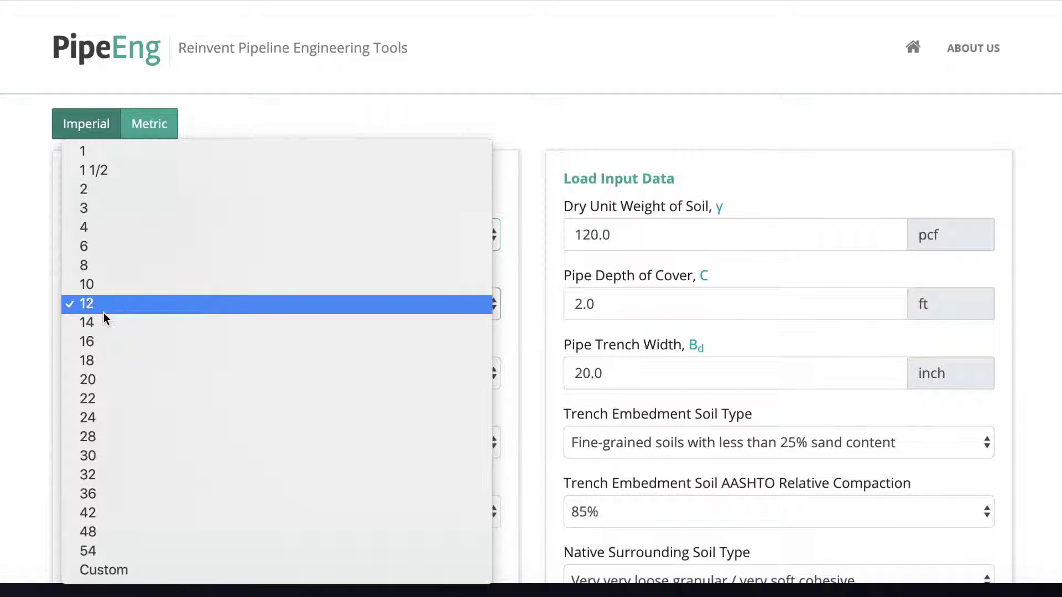
{"action": "left_click", "coordinate": [98, 417]}
{"action": "scroll", "coordinate": [97, 415], "scroll_direction": "down", "scroll_amount": 3}
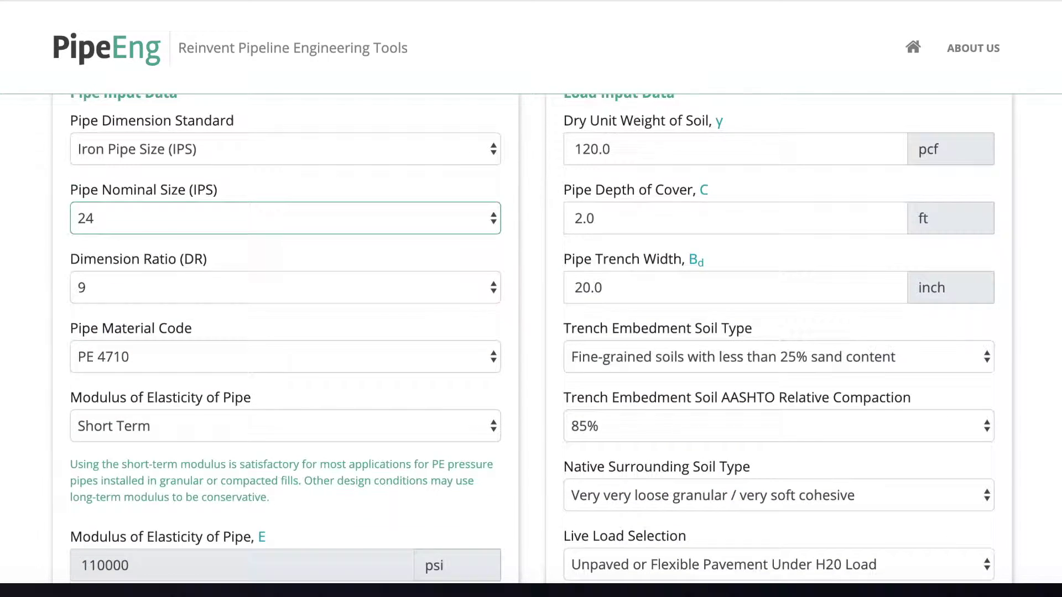
{"action": "left_click", "coordinate": [130, 253]}
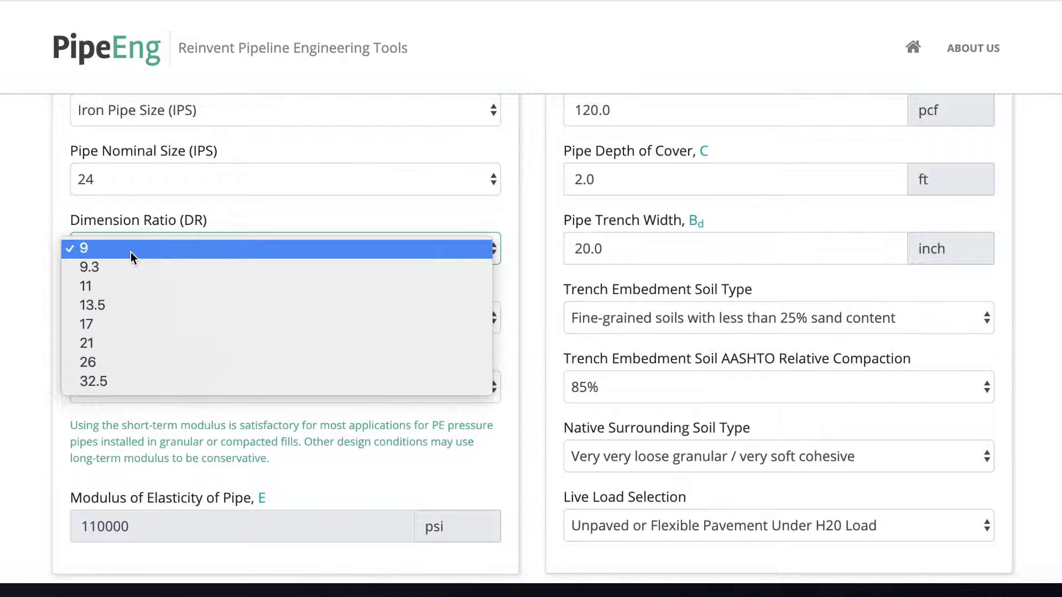
{"action": "left_click", "coordinate": [125, 286]}
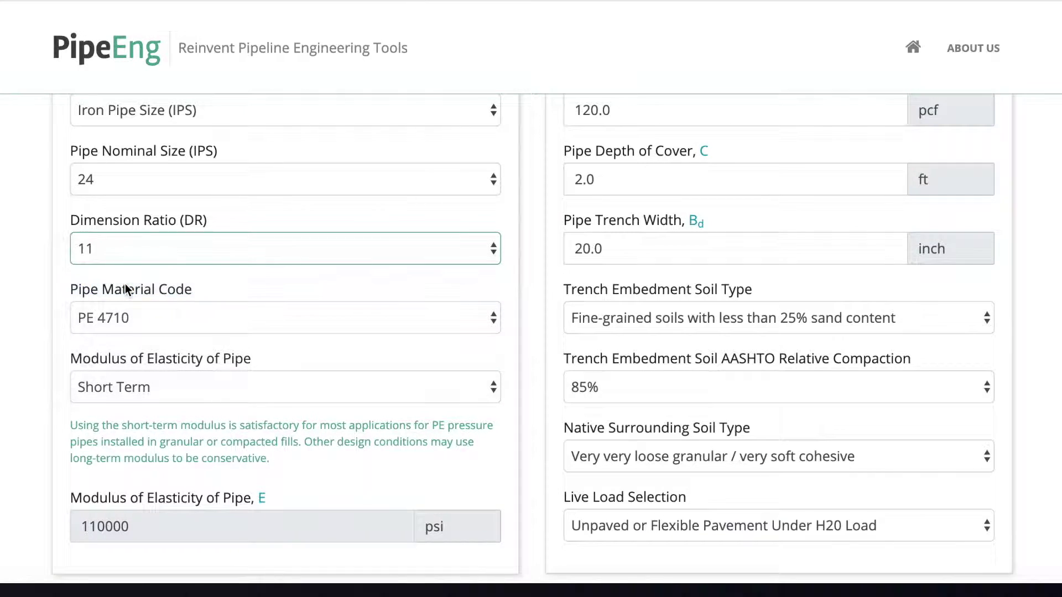
{"action": "left_click", "coordinate": [109, 319]}
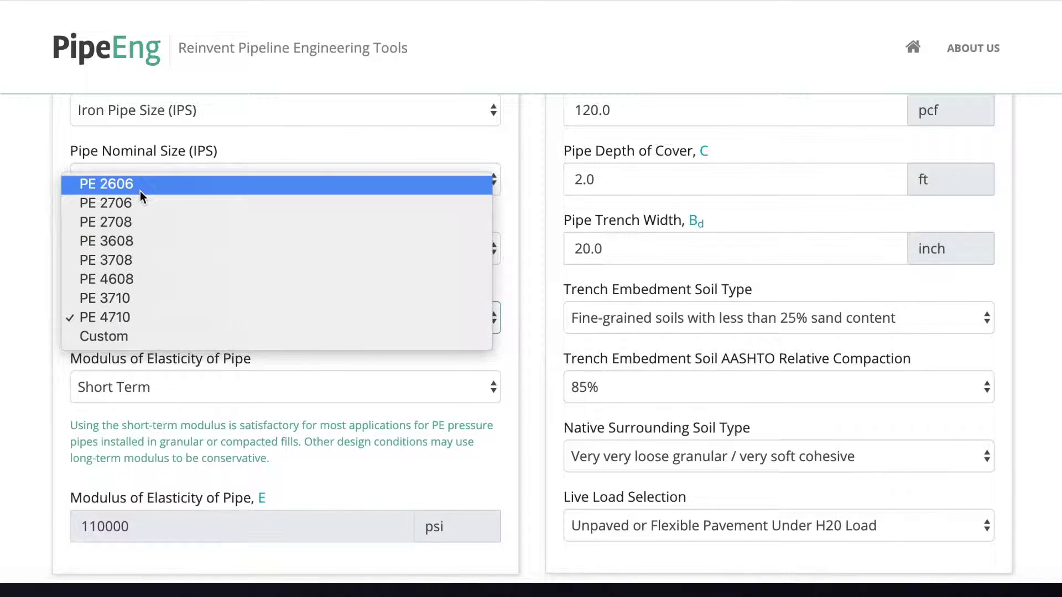
{"action": "left_click", "coordinate": [129, 320]}
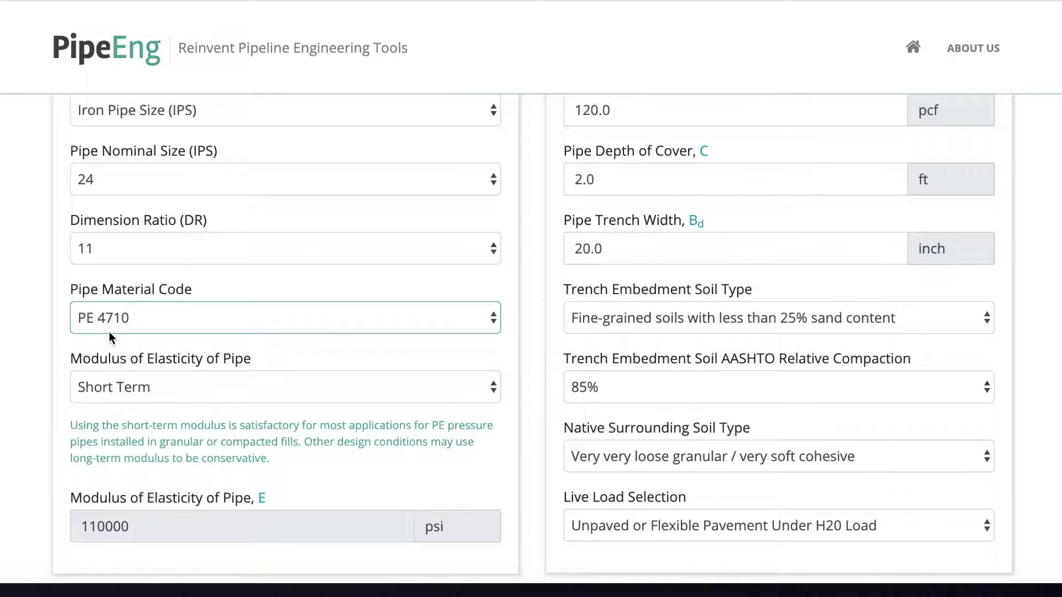
{"action": "left_click", "coordinate": [112, 387]}
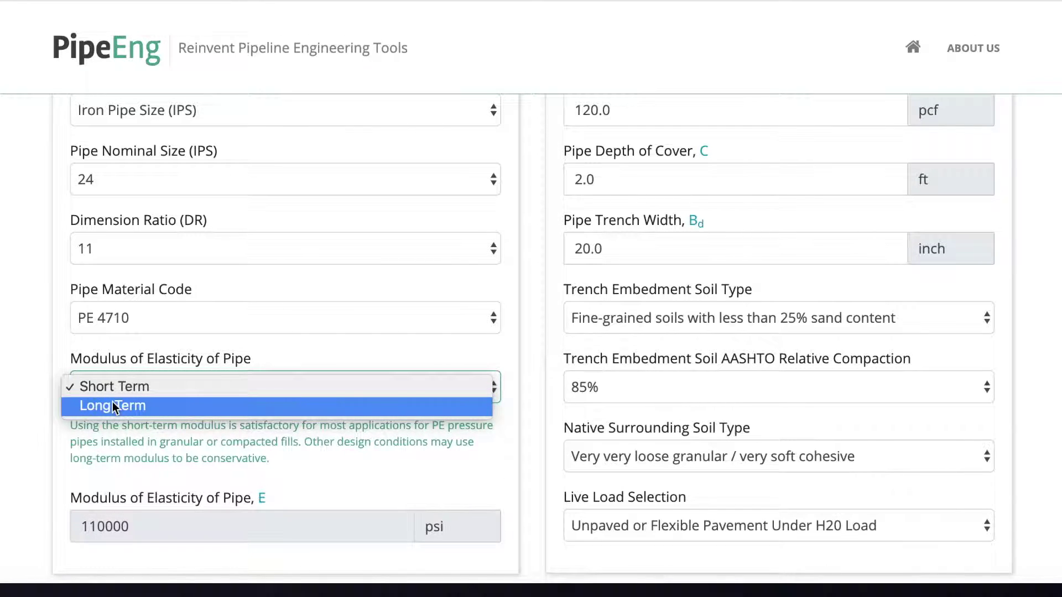
Step: Set the pipe modulus to Long Term (28250 psi), briefly comparing it with Short Term
{"action": "left_click", "coordinate": [113, 405]}
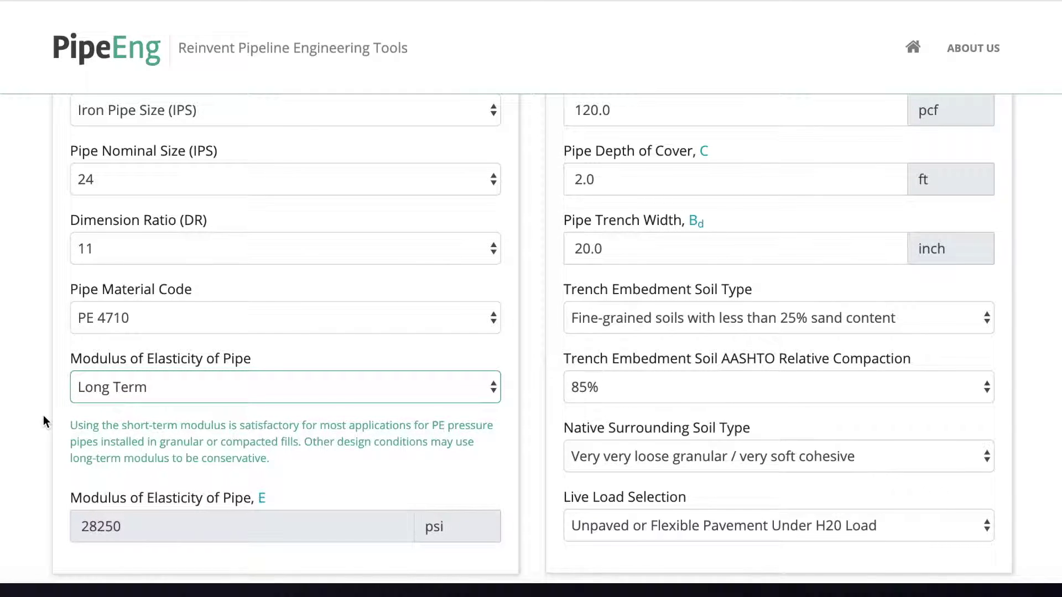
{"action": "scroll", "coordinate": [43, 416], "scroll_direction": "down", "scroll_amount": 2}
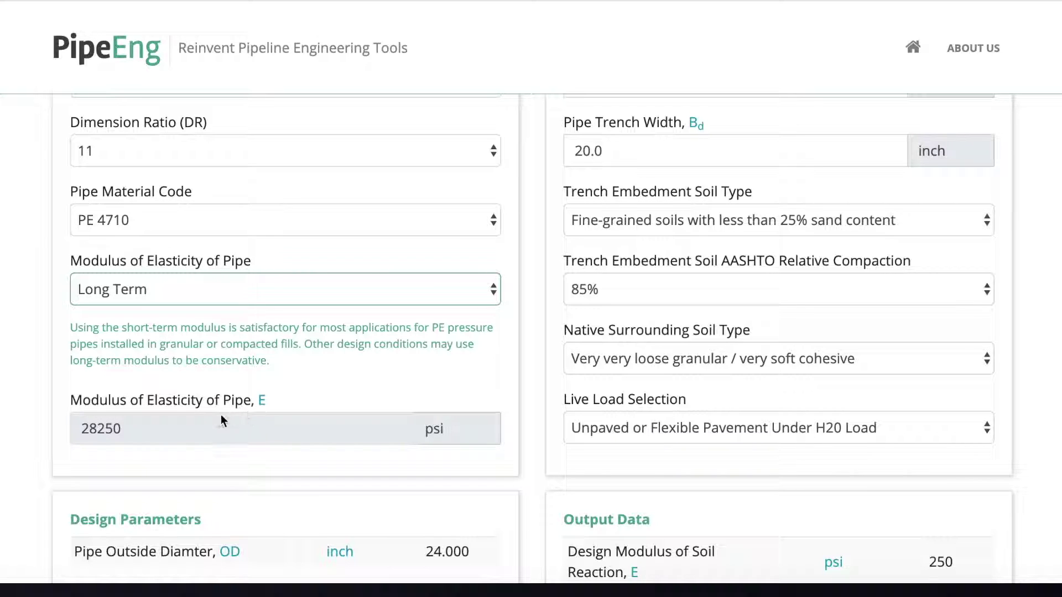
{"action": "left_click", "coordinate": [123, 293]}
{"action": "left_click", "coordinate": [114, 268]}
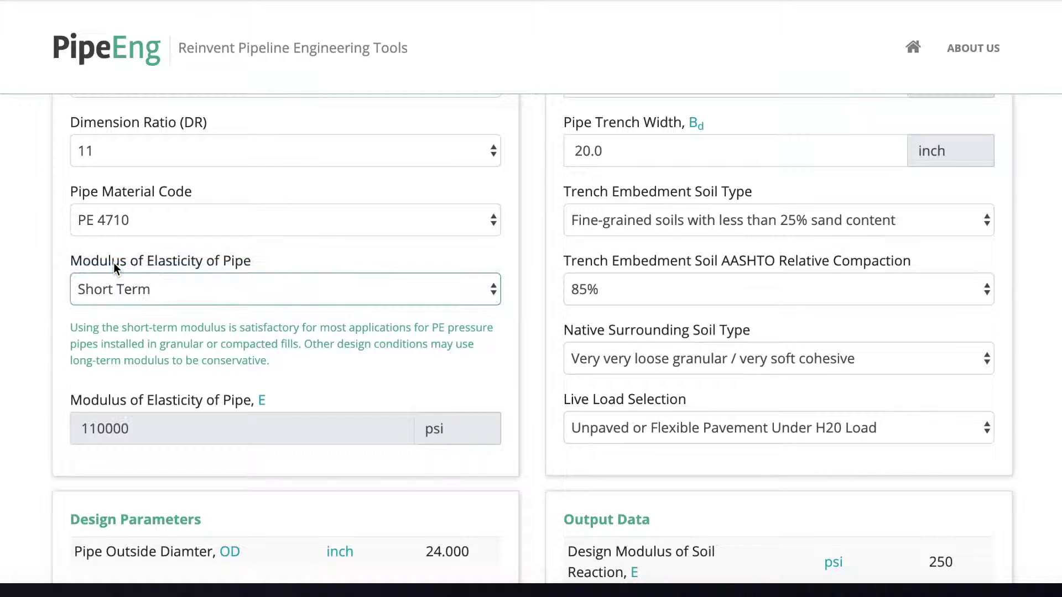
{"action": "left_click", "coordinate": [111, 289]}
{"action": "left_click", "coordinate": [102, 313]}
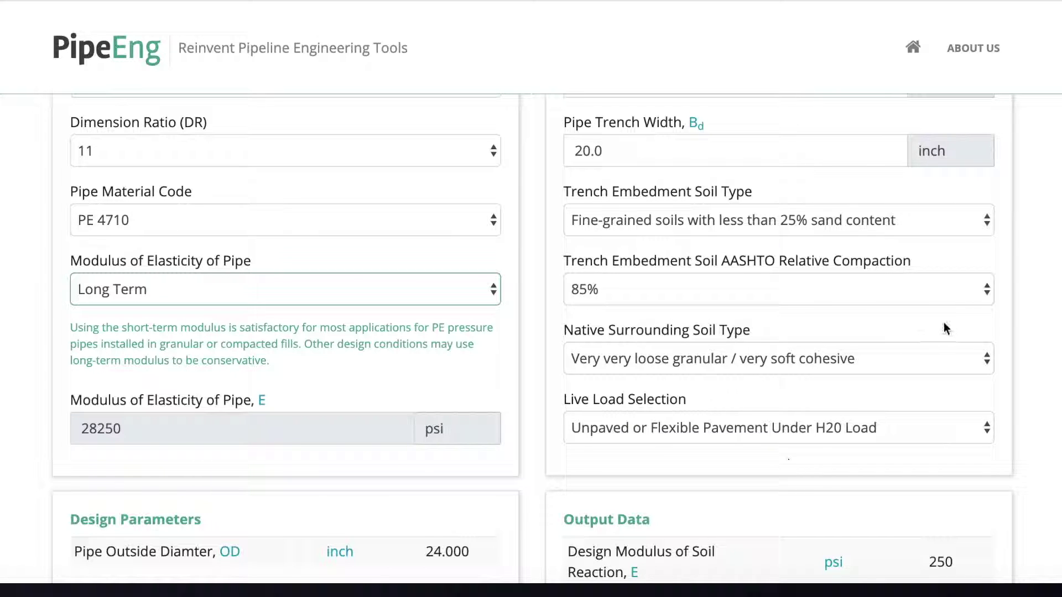
Step: Check the 120.0 pcf soil weight and change the pipe depth of cover from 2.0 to 4 ft
{"action": "scroll", "coordinate": [943, 326], "scroll_direction": "up", "scroll_amount": 3}
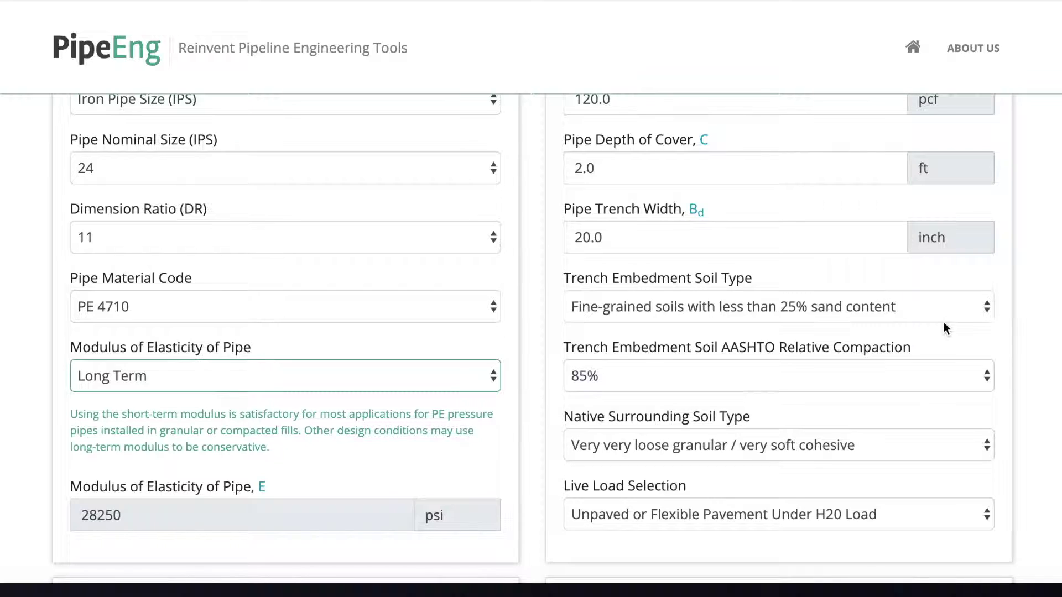
{"action": "scroll", "coordinate": [943, 322], "scroll_direction": "up", "scroll_amount": 1}
{"action": "scroll", "coordinate": [945, 315], "scroll_direction": "down", "scroll_amount": 1}
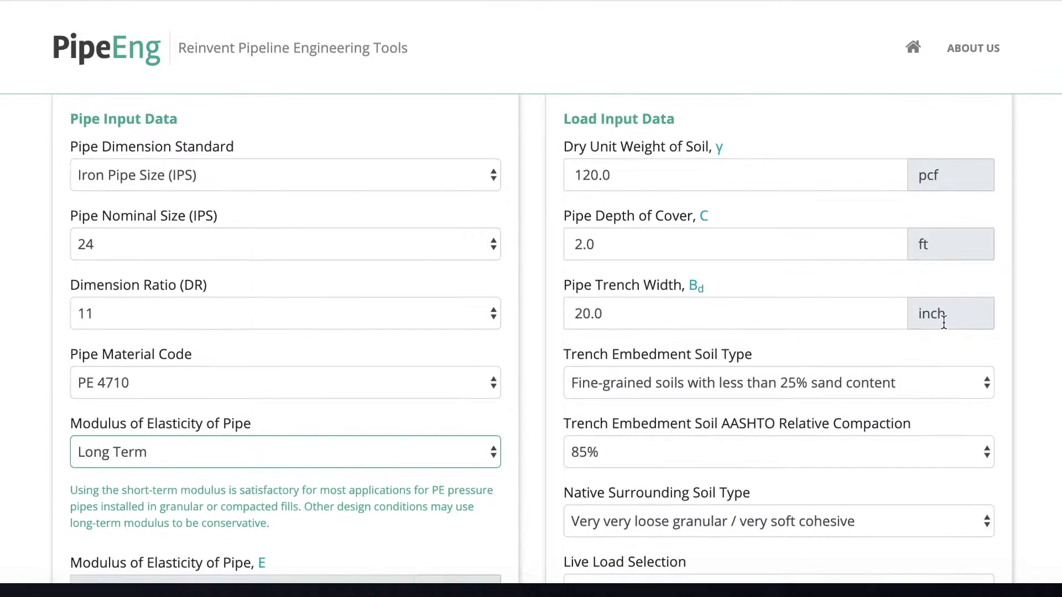
{"action": "left_click", "coordinate": [694, 179]}
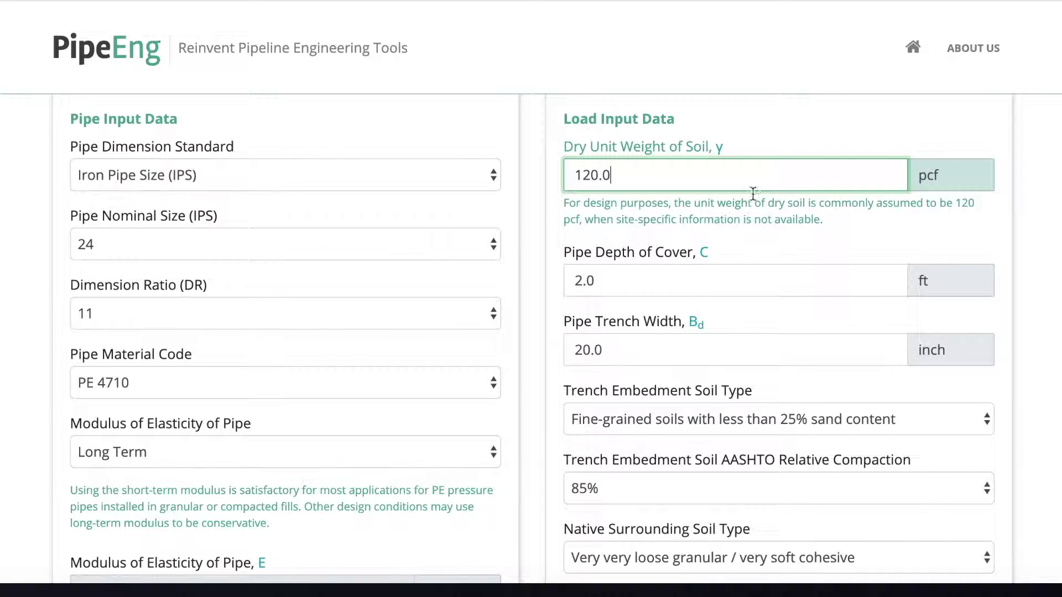
{"action": "scroll", "coordinate": [692, 234], "scroll_direction": "down", "scroll_amount": 1}
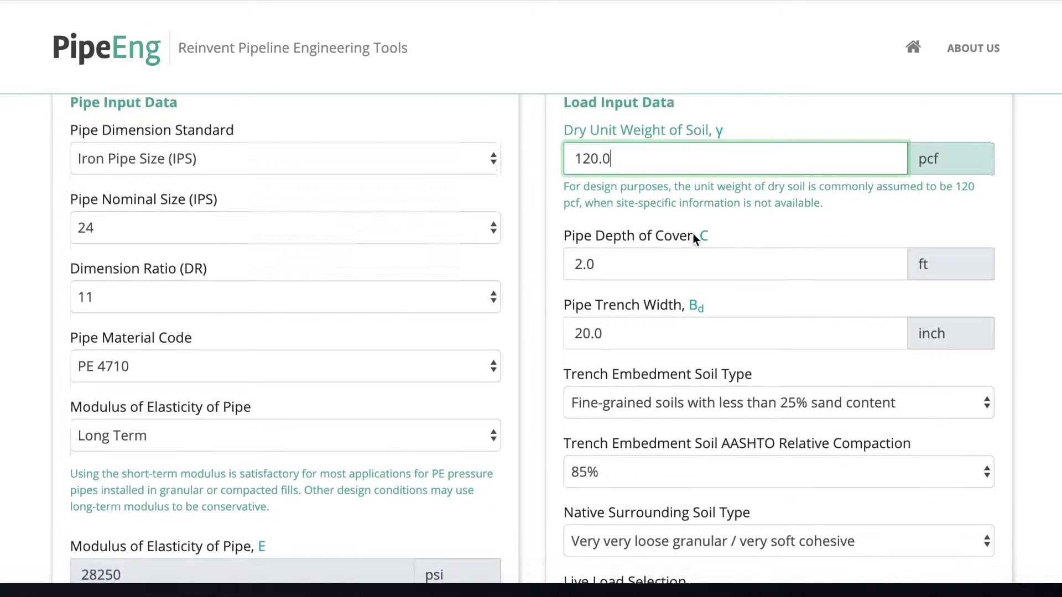
{"action": "left_click", "coordinate": [635, 235]}
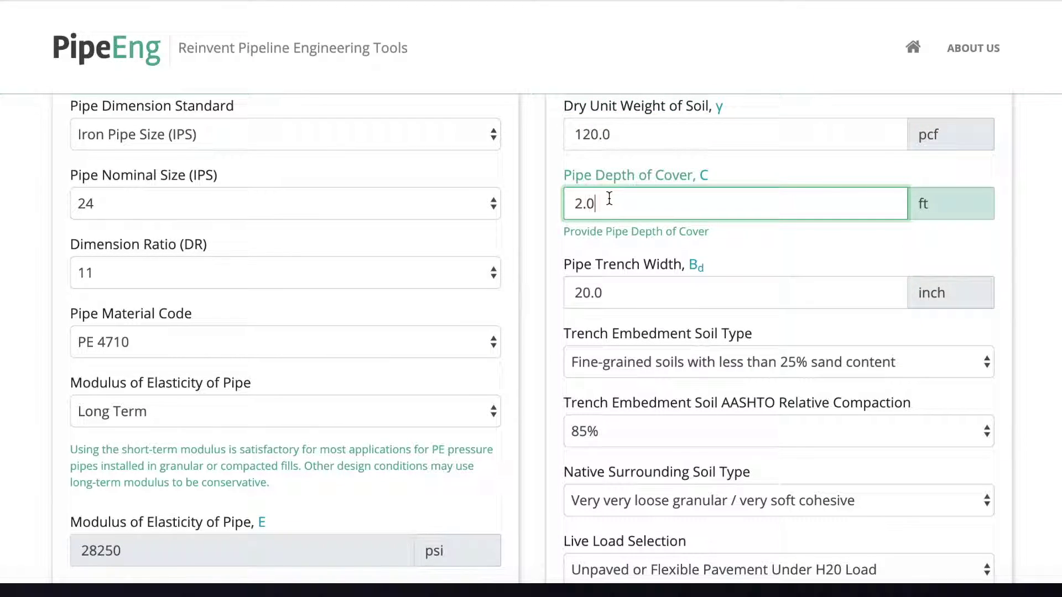
{"action": "left_click_drag", "start_coordinate": [605, 202], "coordinate": [556, 204]}
{"action": "type", "text": "4"}
{"action": "left_click", "coordinate": [615, 233]}
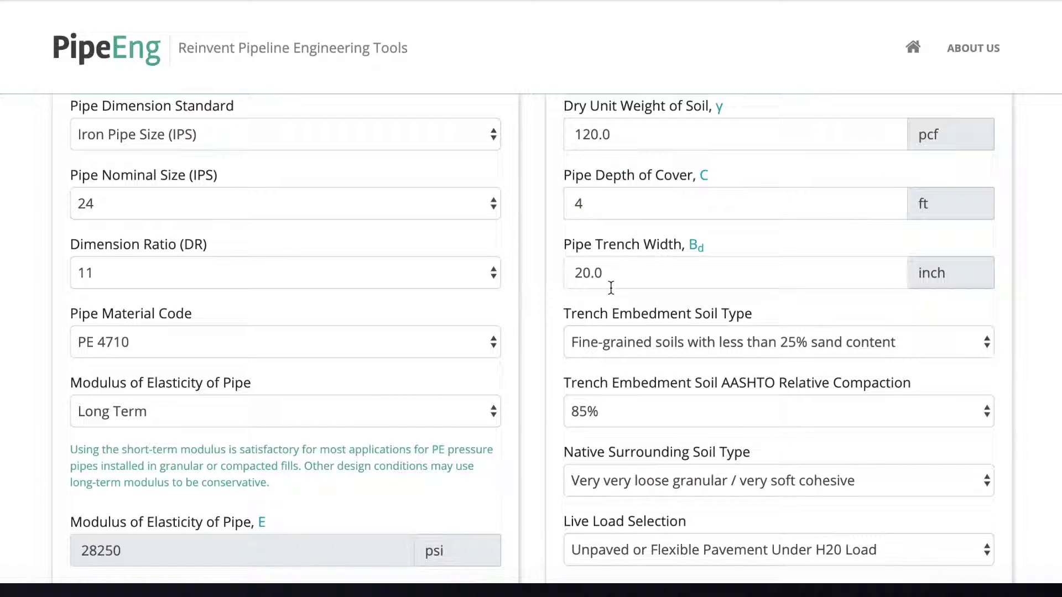
Step: Change the pipe trench width from 20.0 to 36 inches
{"action": "left_click", "coordinate": [626, 273]}
{"action": "left_click_drag", "start_coordinate": [626, 272], "coordinate": [559, 281]}
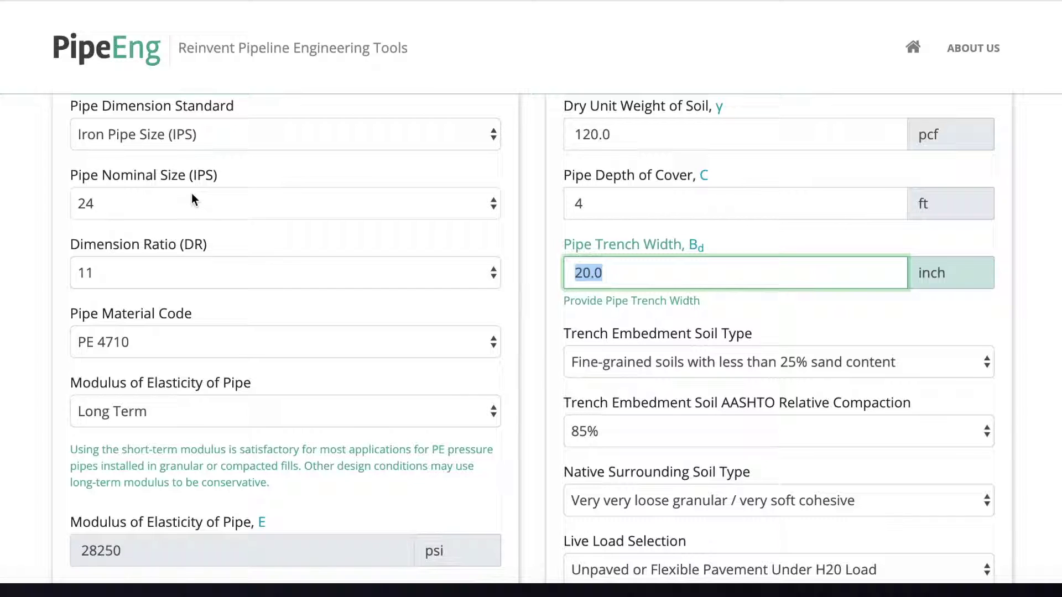
{"action": "left_click", "coordinate": [624, 280]}
{"action": "double_click", "coordinate": [589, 275]}
{"action": "type", "text": "48"}
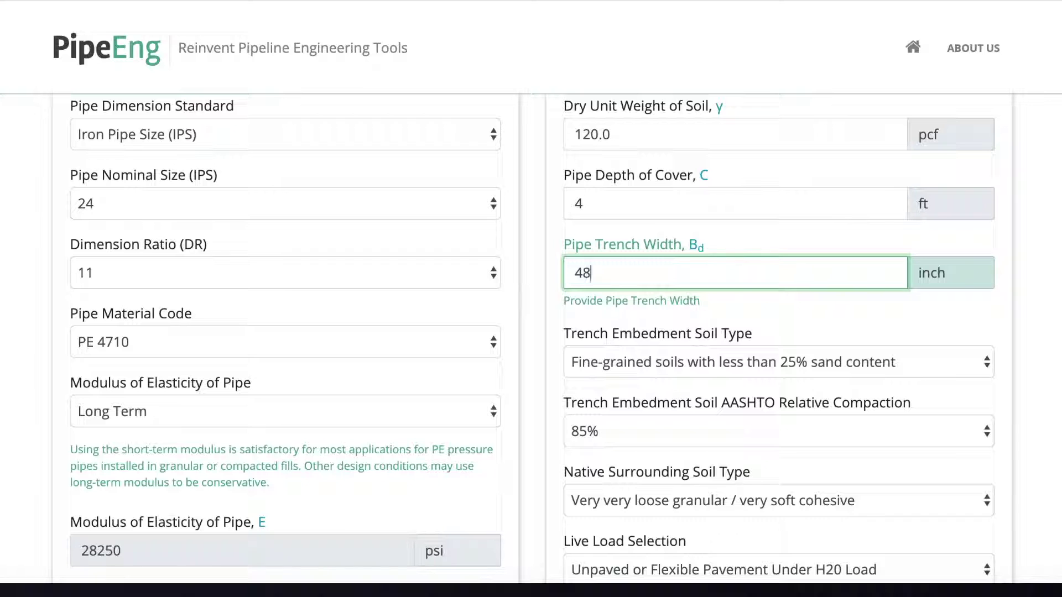
{"action": "key", "text": "BackSpace"}
{"action": "key", "text": "BackSpace"}
{"action": "type", "text": "36"}
{"action": "left_click", "coordinate": [577, 299]}
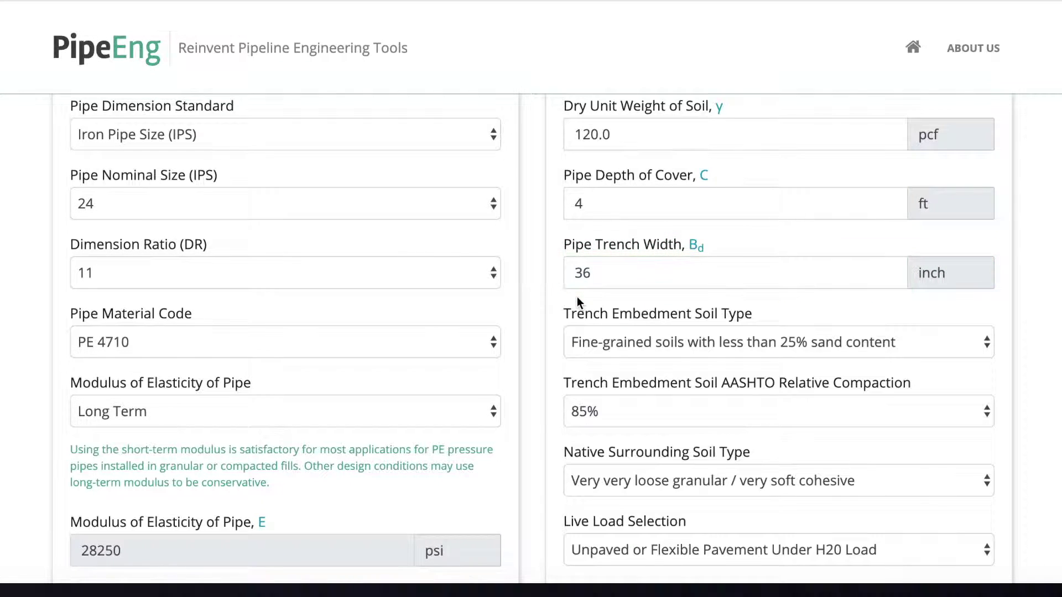
{"action": "scroll", "coordinate": [628, 310], "scroll_direction": "down", "scroll_amount": 2}
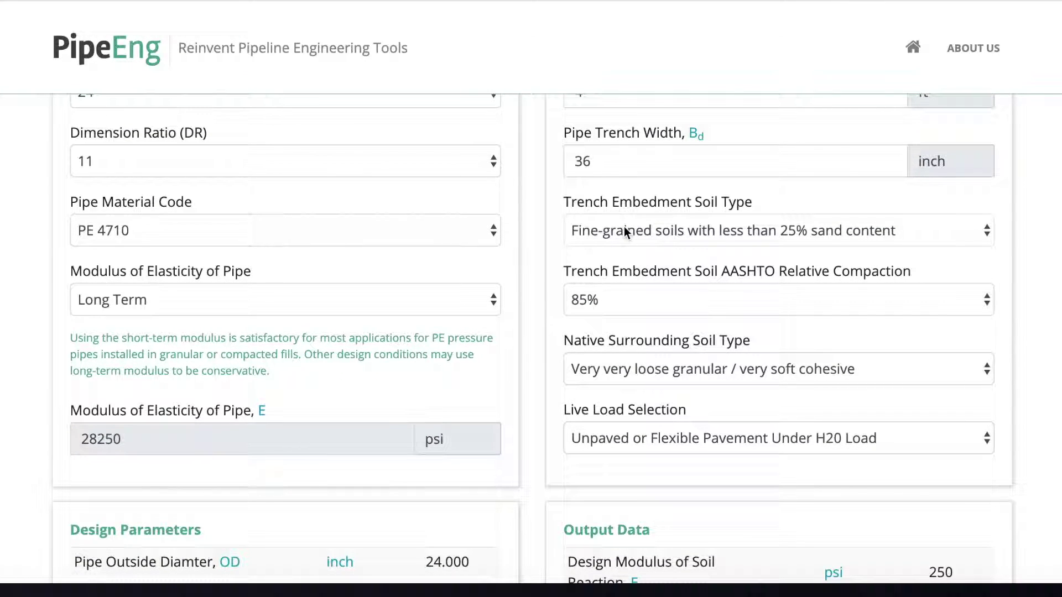
{"action": "left_click", "coordinate": [625, 230]}
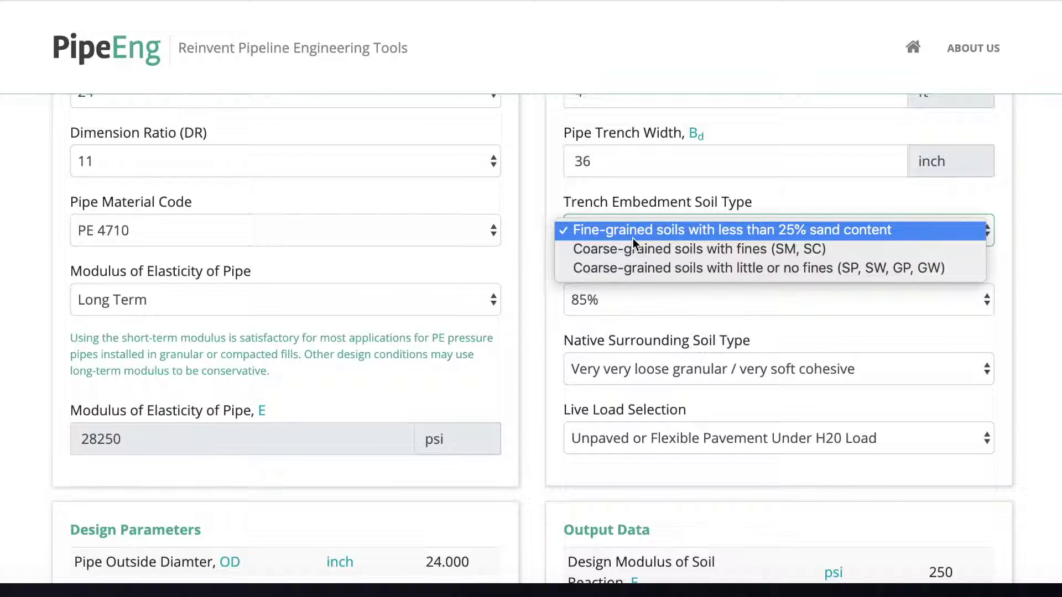
{"action": "left_click", "coordinate": [817, 230]}
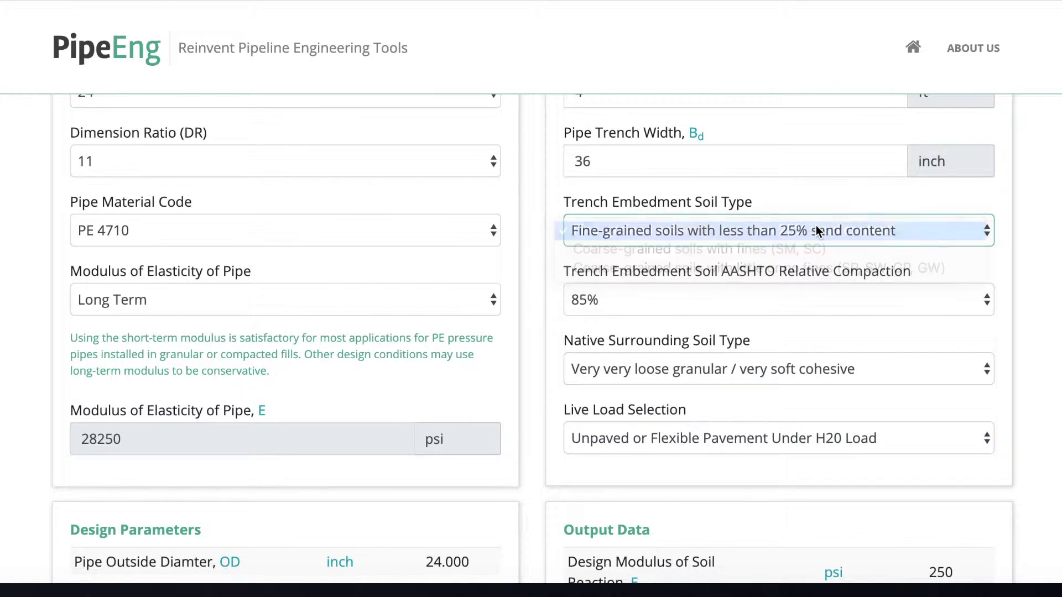
{"action": "left_click", "coordinate": [655, 299]}
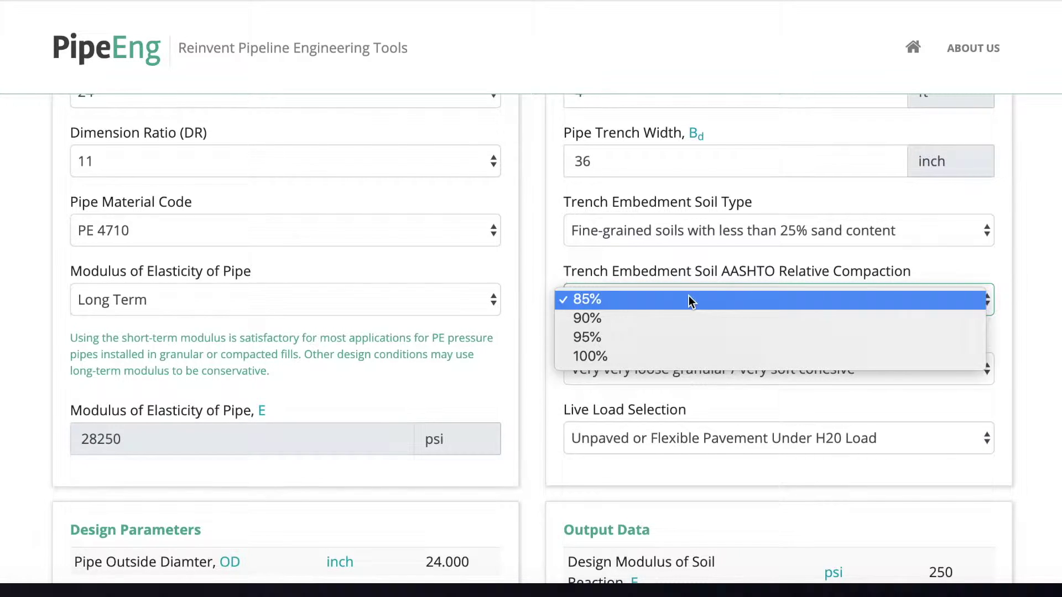
{"action": "left_click", "coordinate": [689, 298]}
{"action": "left_click", "coordinate": [635, 314]}
{"action": "left_click", "coordinate": [615, 302]}
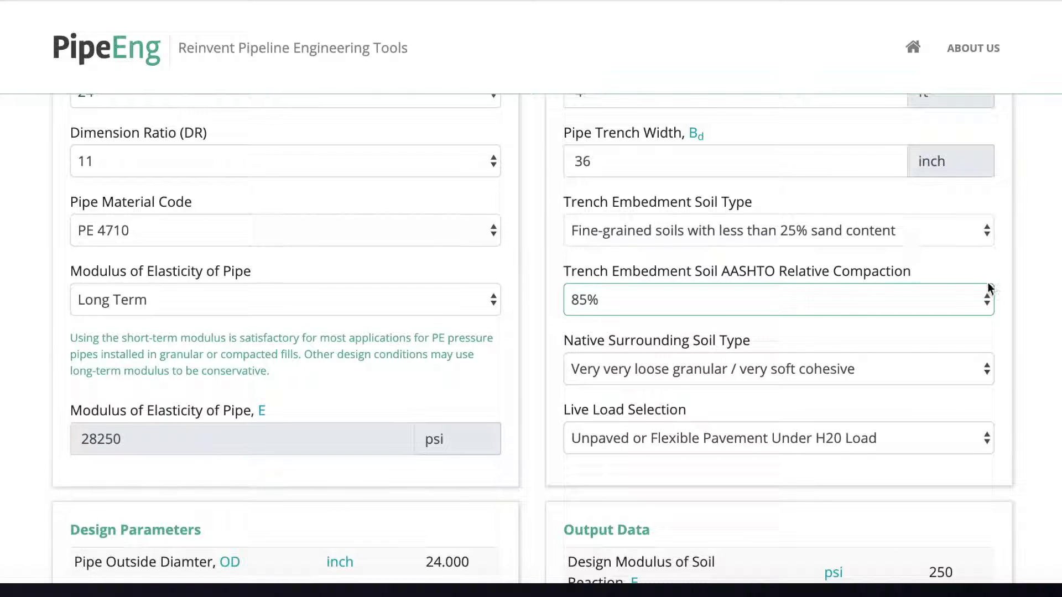
{"action": "scroll", "coordinate": [1051, 299], "scroll_direction": "down", "scroll_amount": 2}
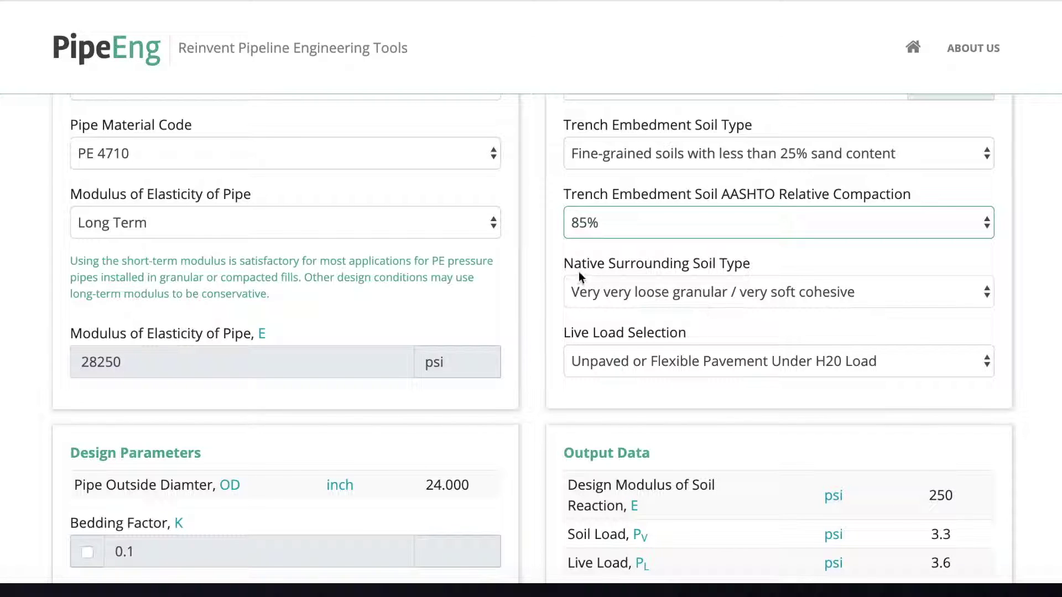
Step: Choose 'Very very loose granular / very soft cohesive' as the native surrounding soil type
{"action": "left_click", "coordinate": [713, 296]}
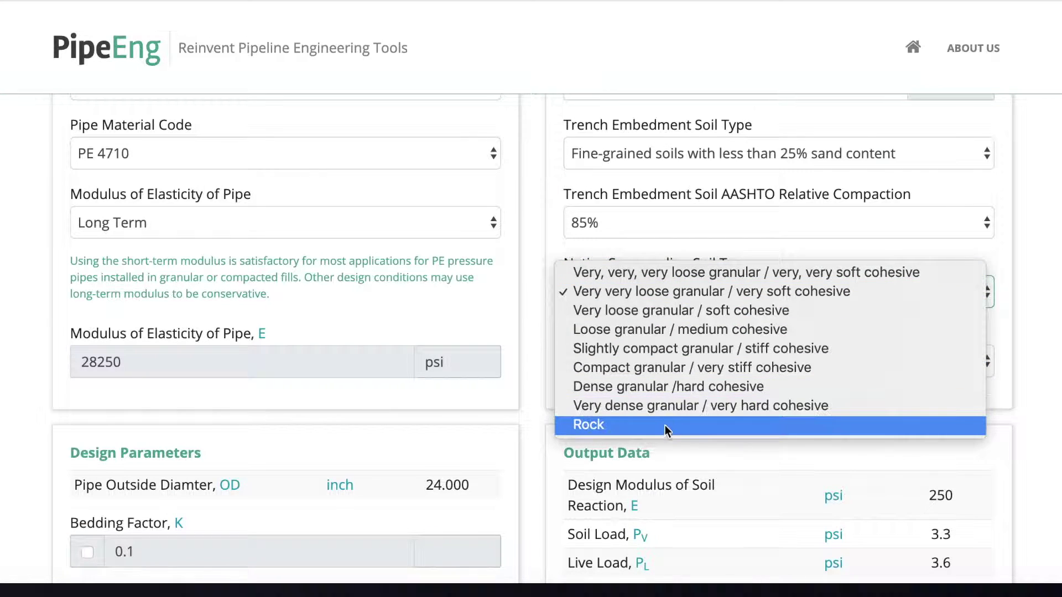
{"action": "left_click", "coordinate": [680, 293]}
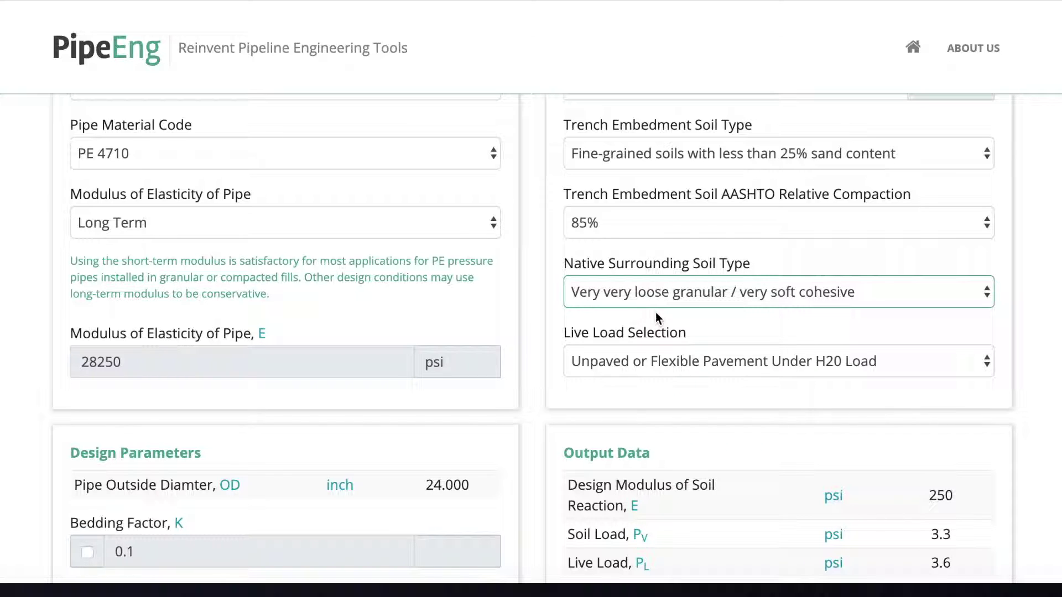
{"action": "scroll", "coordinate": [655, 315], "scroll_direction": "down", "scroll_amount": 2}
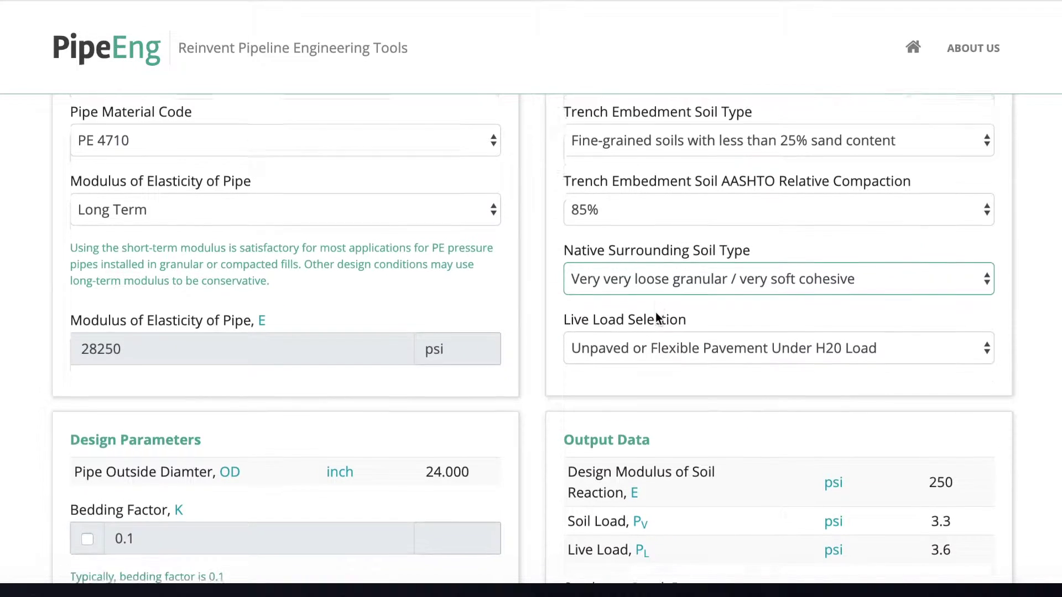
{"action": "left_click", "coordinate": [591, 293]}
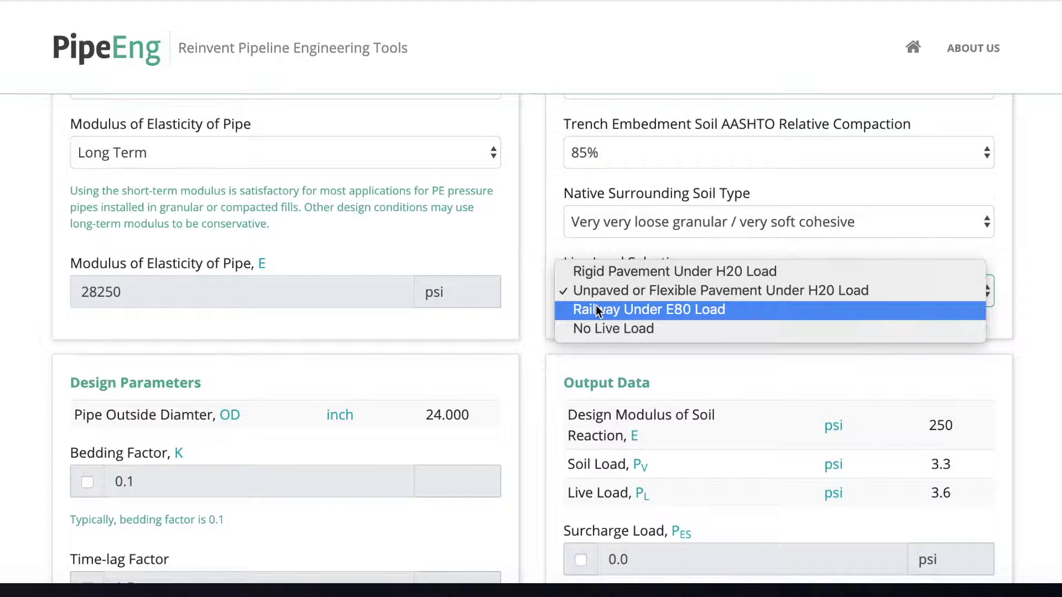
Step: Select Railway Under E80 Load (26.4 psi) and leave the bedding factor at its default
{"action": "left_click", "coordinate": [596, 307]}
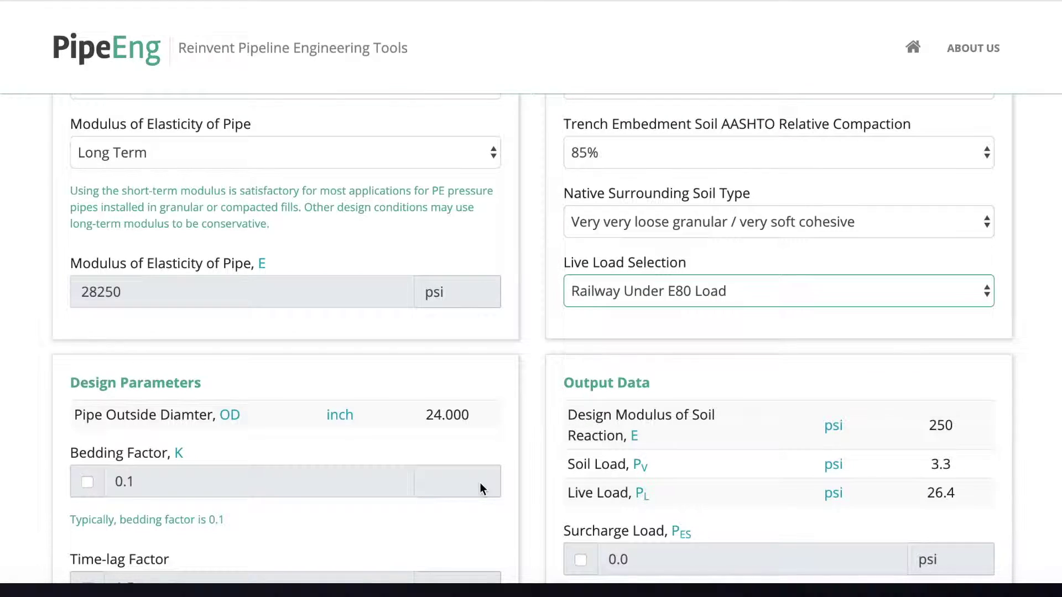
{"action": "scroll", "coordinate": [480, 483], "scroll_direction": "down", "scroll_amount": 5}
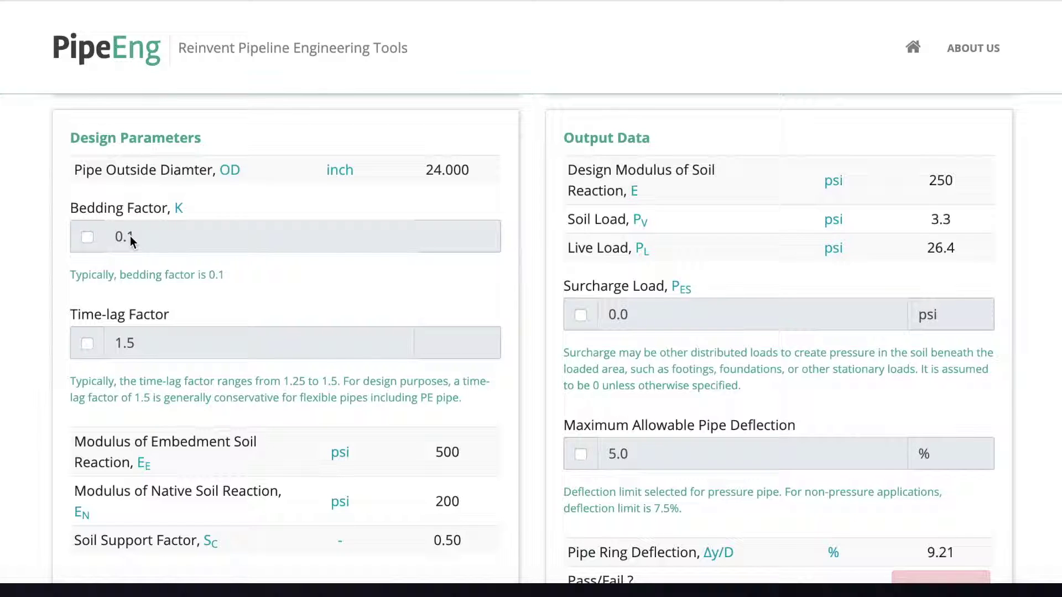
{"action": "left_click", "coordinate": [87, 237]}
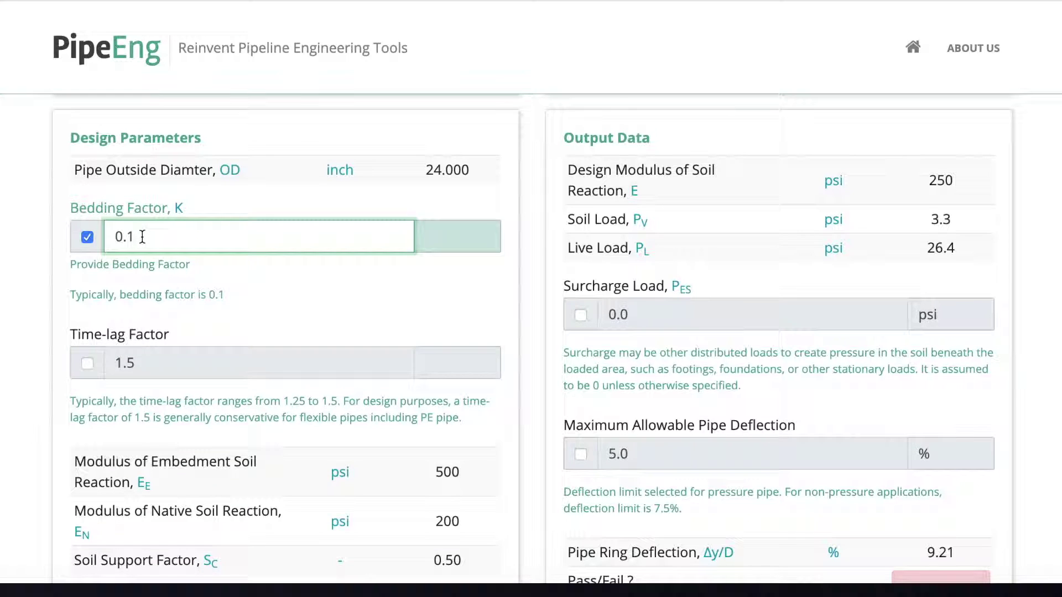
{"action": "left_click_drag", "start_coordinate": [142, 237], "coordinate": [107, 235]}
{"action": "left_click", "coordinate": [87, 238]}
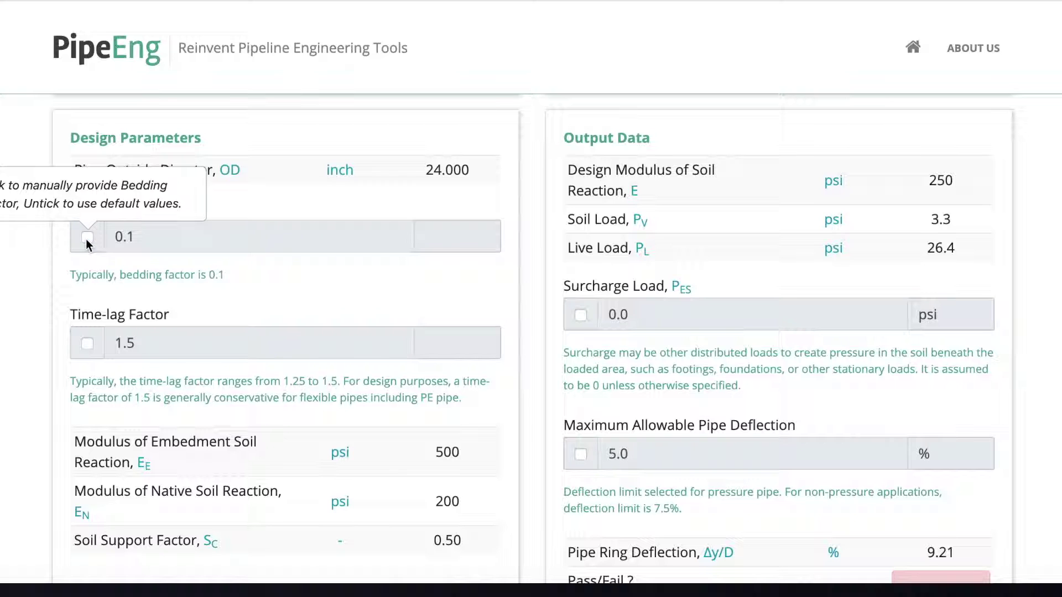
{"action": "scroll", "coordinate": [134, 283], "scroll_direction": "down", "scroll_amount": 1}
{"action": "scroll", "coordinate": [135, 283], "scroll_direction": "down", "scroll_amount": 3}
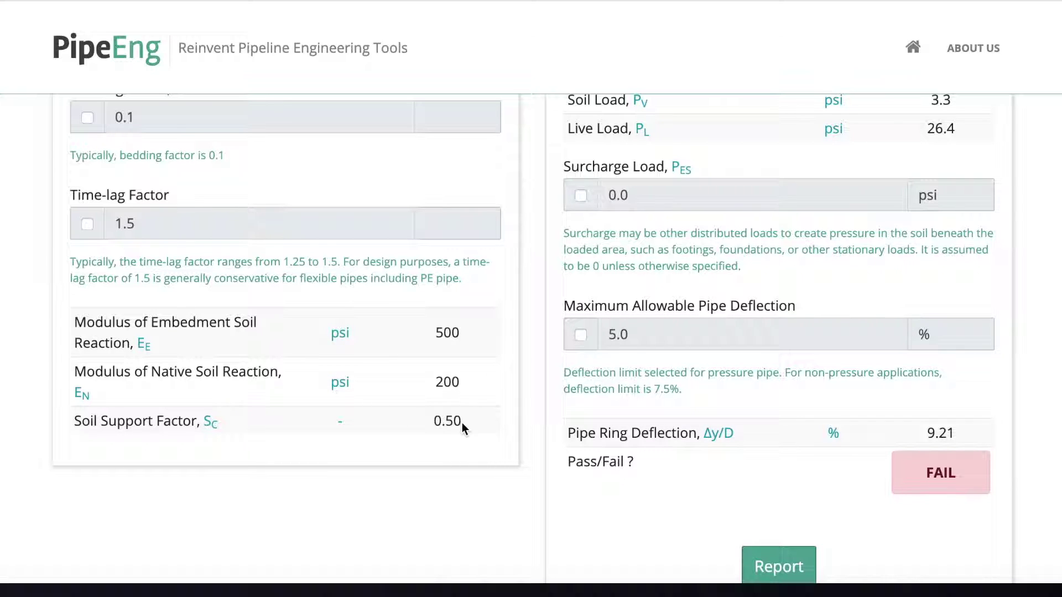
{"action": "scroll", "coordinate": [462, 423], "scroll_direction": "up", "scroll_amount": 3}
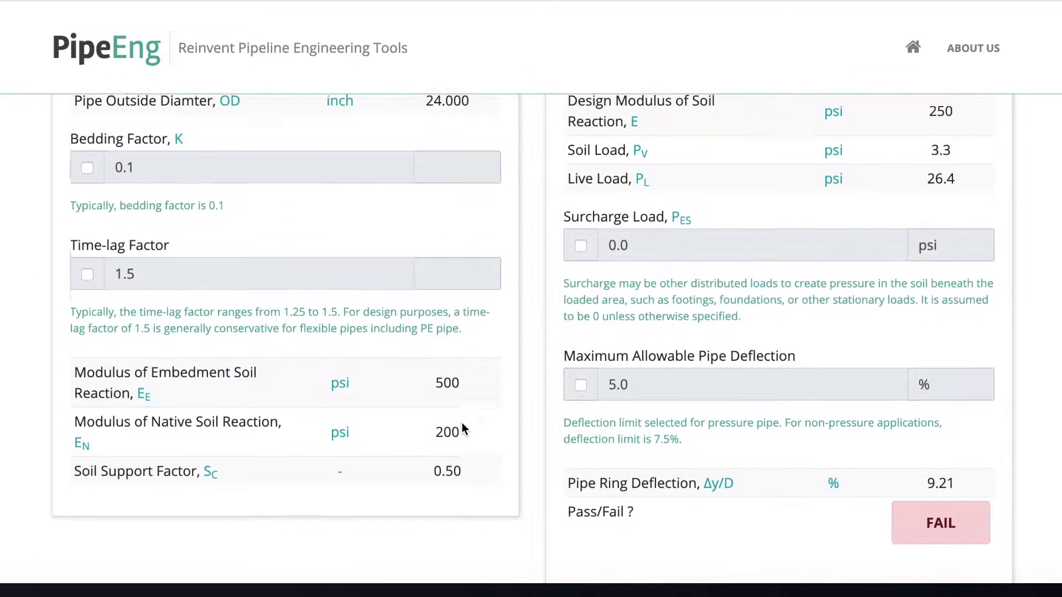
{"action": "scroll", "coordinate": [462, 422], "scroll_direction": "down", "scroll_amount": 1}
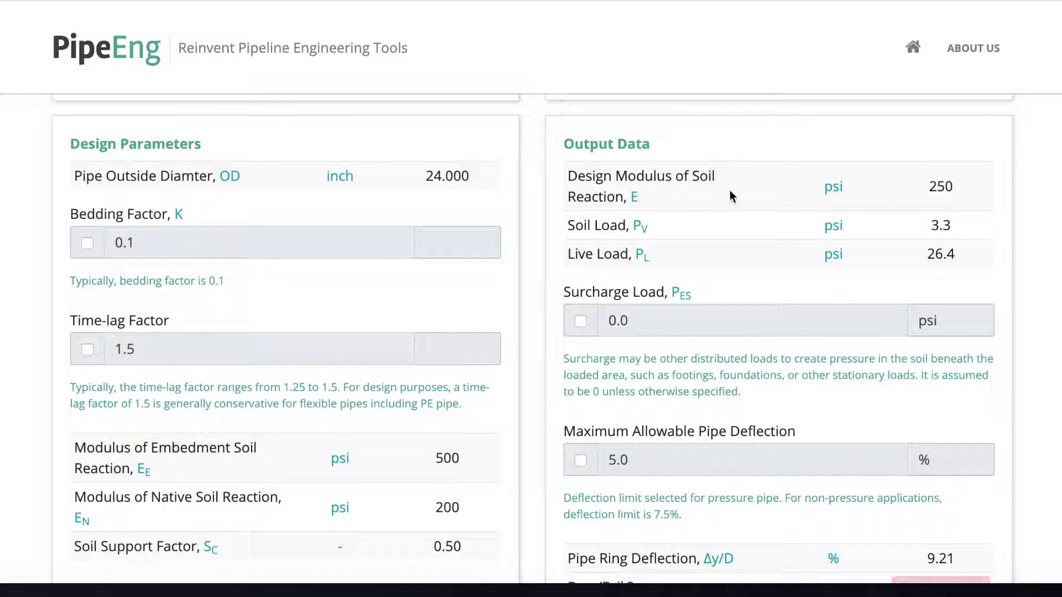
{"action": "scroll", "coordinate": [712, 191], "scroll_direction": "down", "scroll_amount": 2}
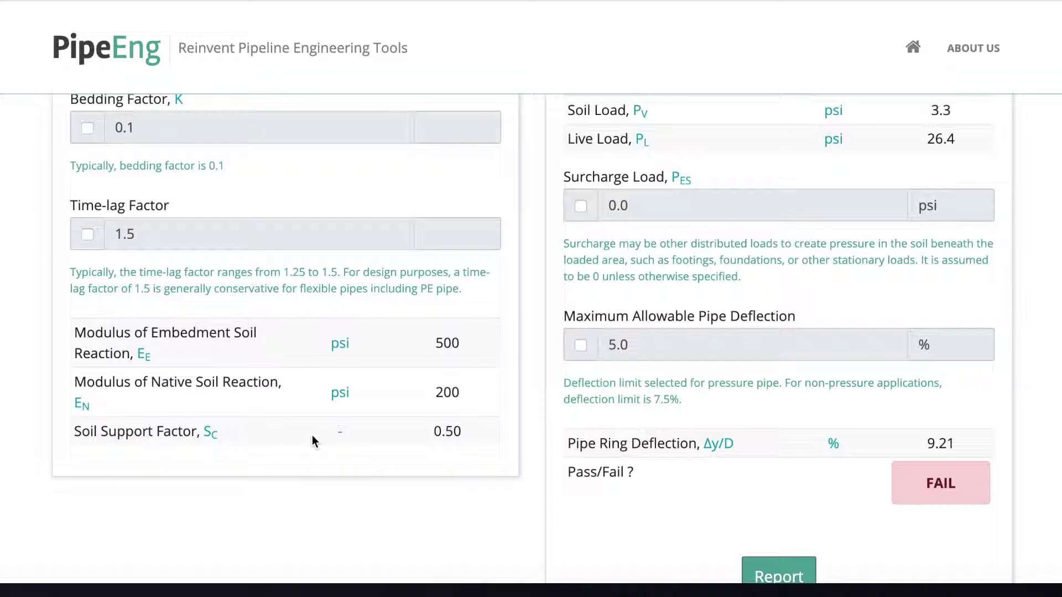
{"action": "scroll", "coordinate": [312, 435], "scroll_direction": "up", "scroll_amount": 2}
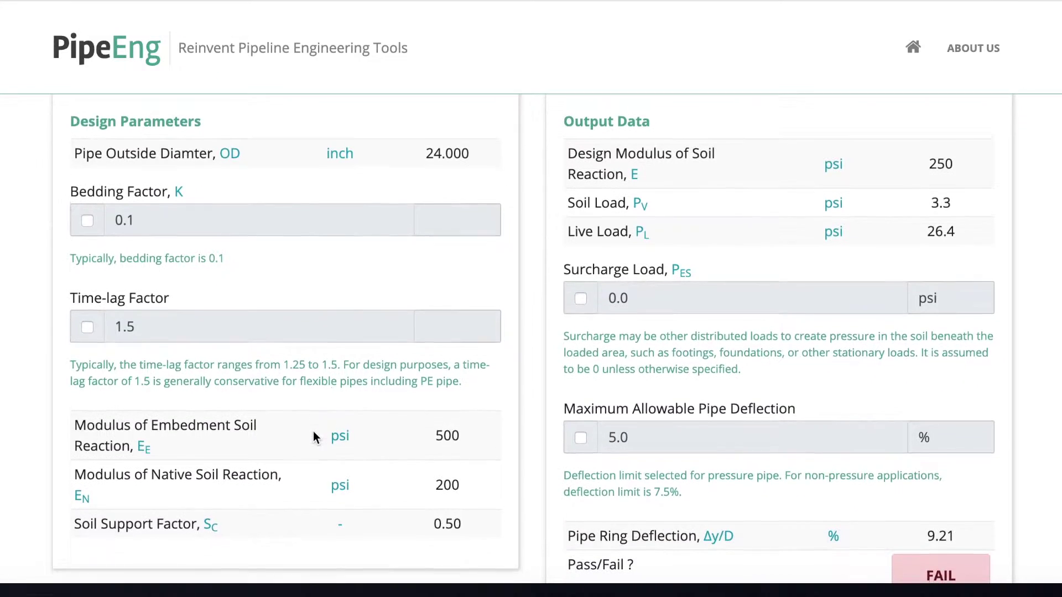
{"action": "scroll", "coordinate": [313, 437], "scroll_direction": "down", "scroll_amount": 1}
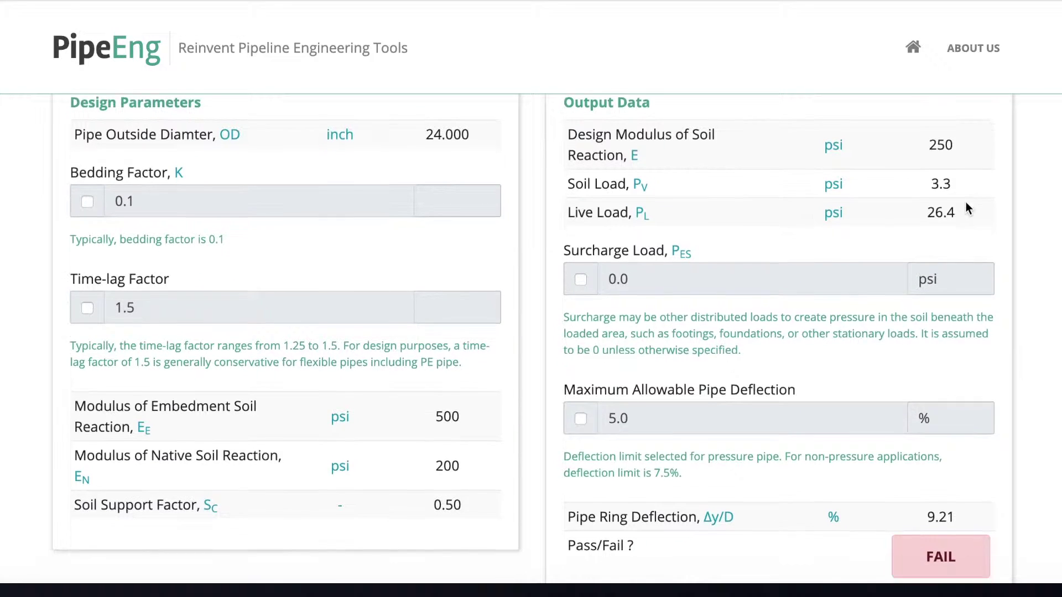
{"action": "scroll", "coordinate": [965, 203], "scroll_direction": "down", "scroll_amount": 2}
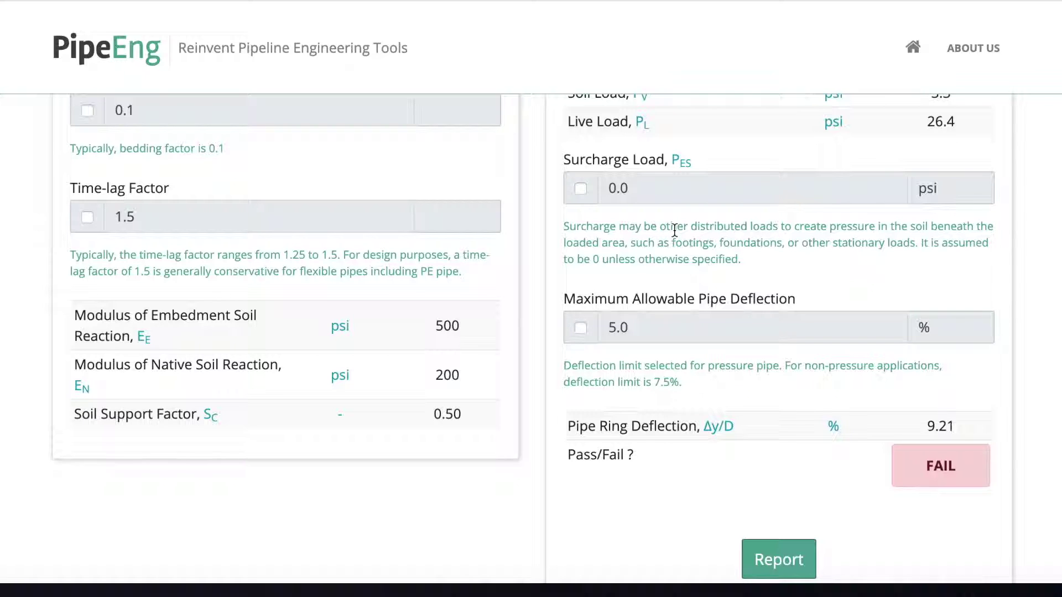
{"action": "left_click", "coordinate": [580, 189]}
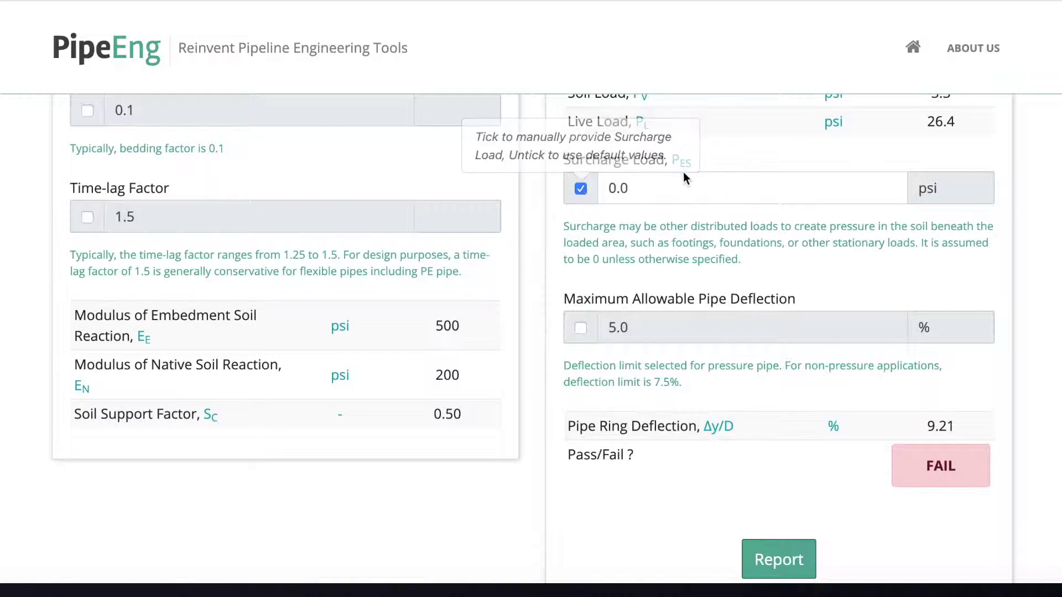
{"action": "left_click", "coordinate": [652, 185]}
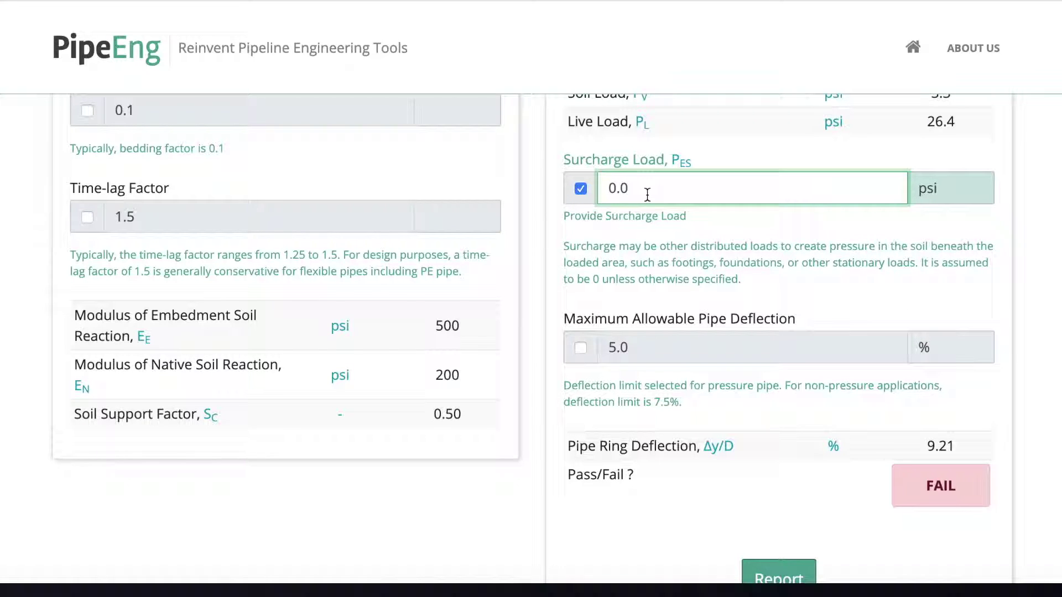
{"action": "left_click_drag", "start_coordinate": [644, 190], "coordinate": [592, 191]}
{"action": "left_click", "coordinate": [580, 189]}
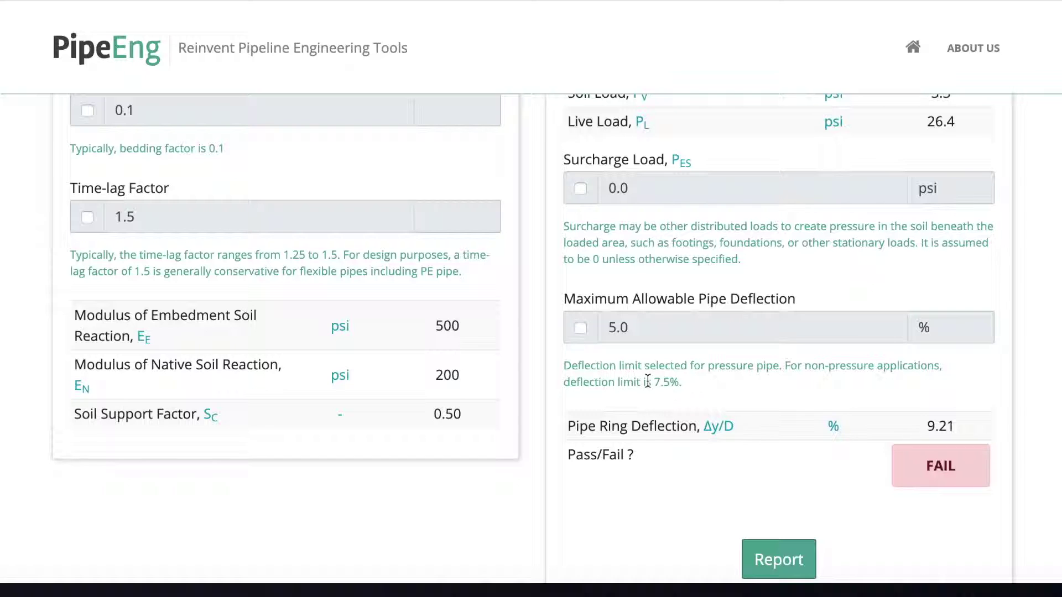
{"action": "left_click", "coordinate": [580, 328]}
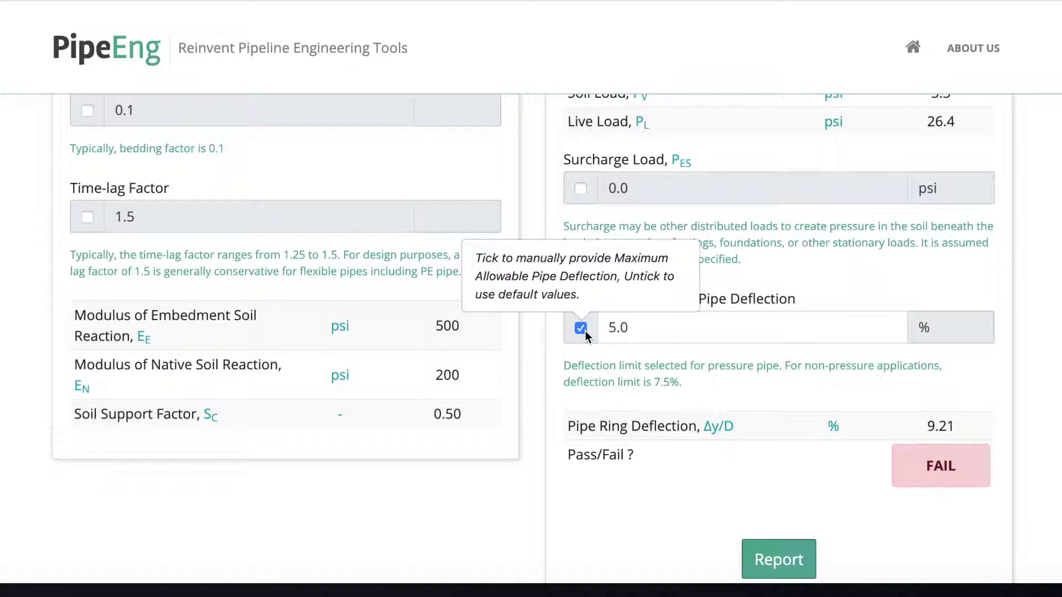
{"action": "left_click_drag", "start_coordinate": [635, 332], "coordinate": [602, 327]}
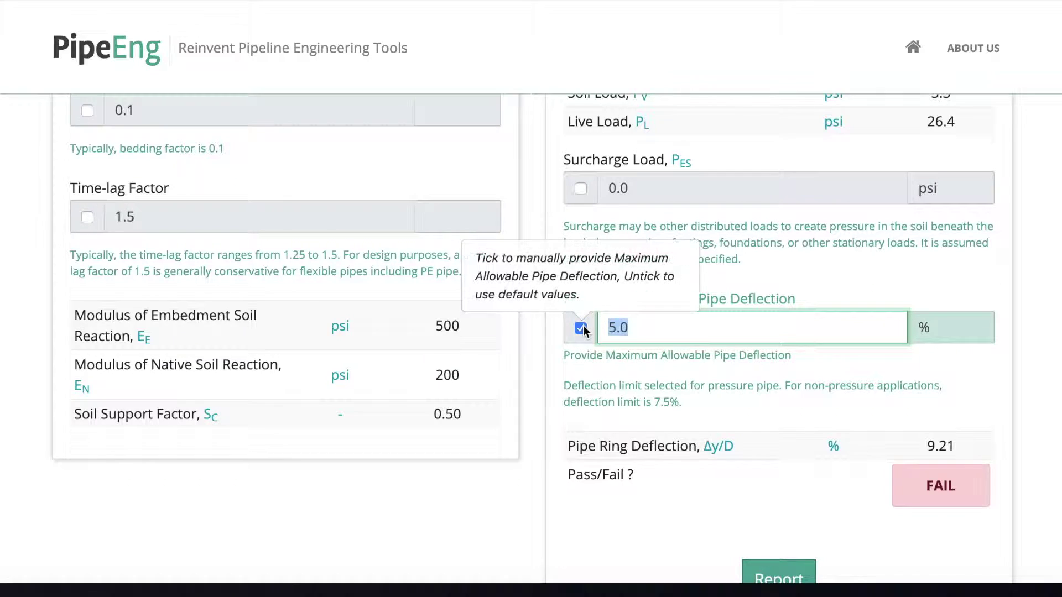
{"action": "left_click", "coordinate": [580, 327]}
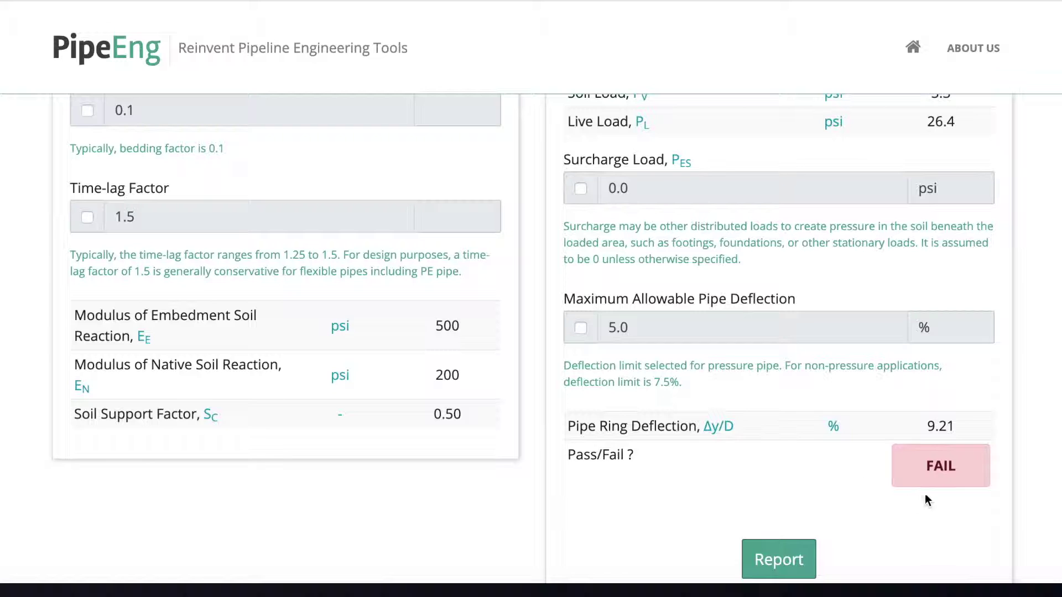
{"action": "key", "text": "Tab"}
{"action": "scroll", "coordinate": [680, 555], "scroll_direction": "up", "scroll_amount": 7}
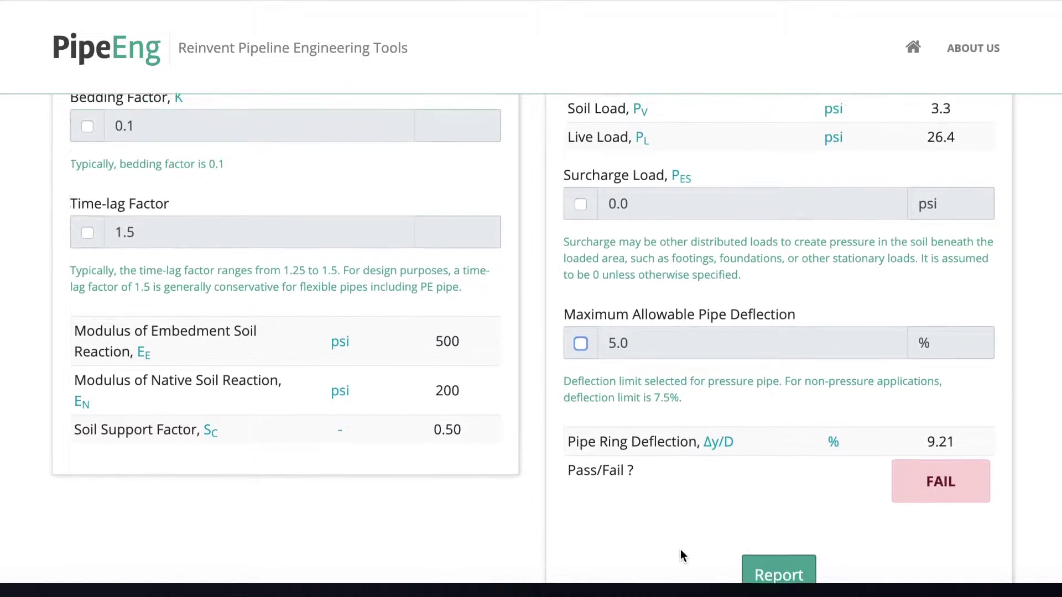
{"action": "scroll", "coordinate": [680, 551], "scroll_direction": "up", "scroll_amount": 5}
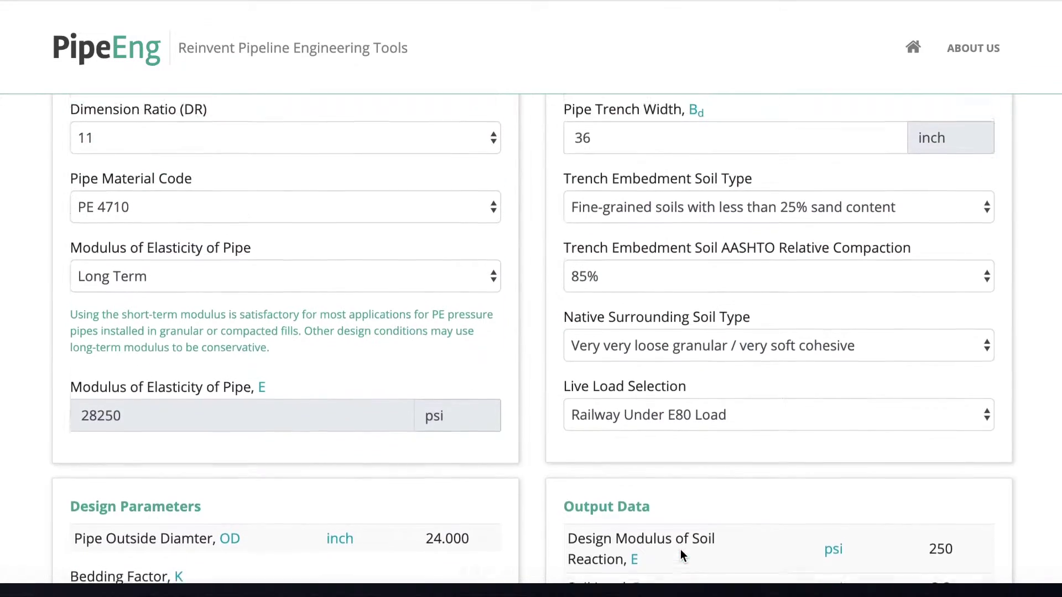
{"action": "scroll", "coordinate": [680, 550], "scroll_direction": "up", "scroll_amount": 1}
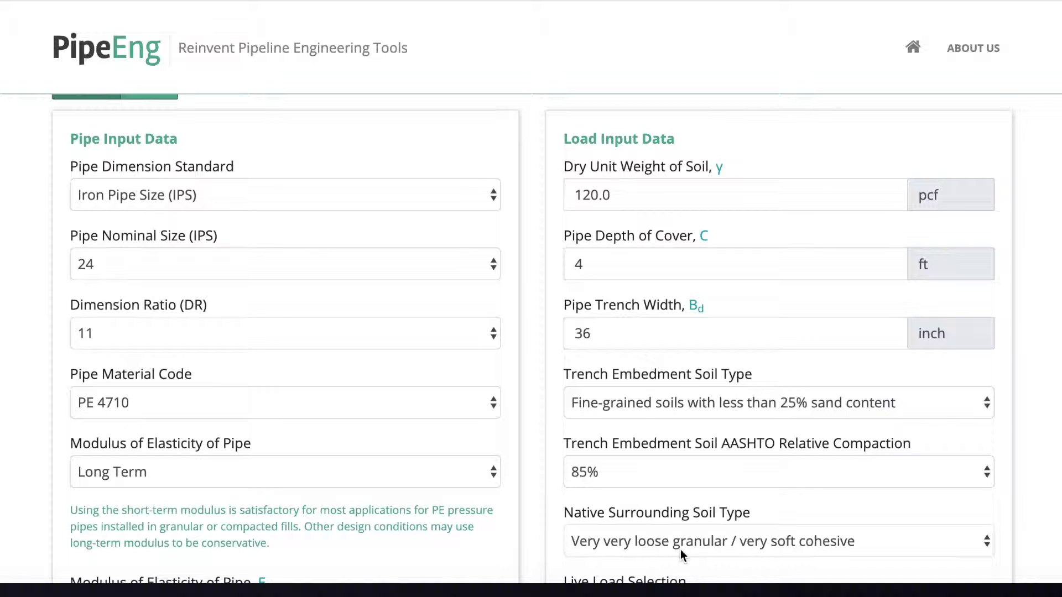
{"action": "scroll", "coordinate": [680, 552], "scroll_direction": "down", "scroll_amount": 1}
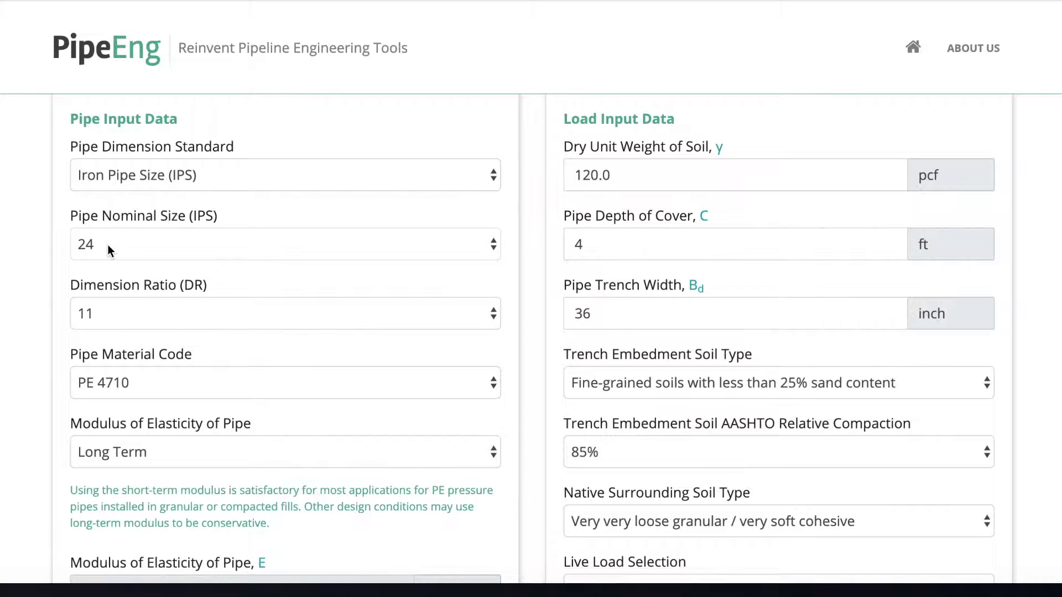
Step: Set dimension ratio 9 and review the ring deflection, now 6.03%
{"action": "left_click", "coordinate": [94, 317]}
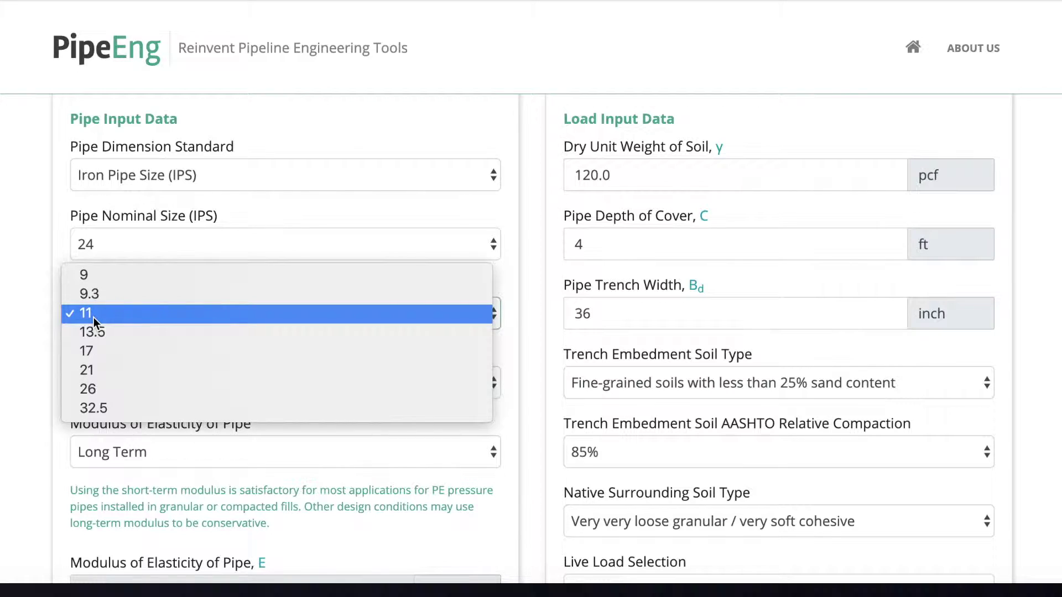
{"action": "left_click", "coordinate": [90, 275]}
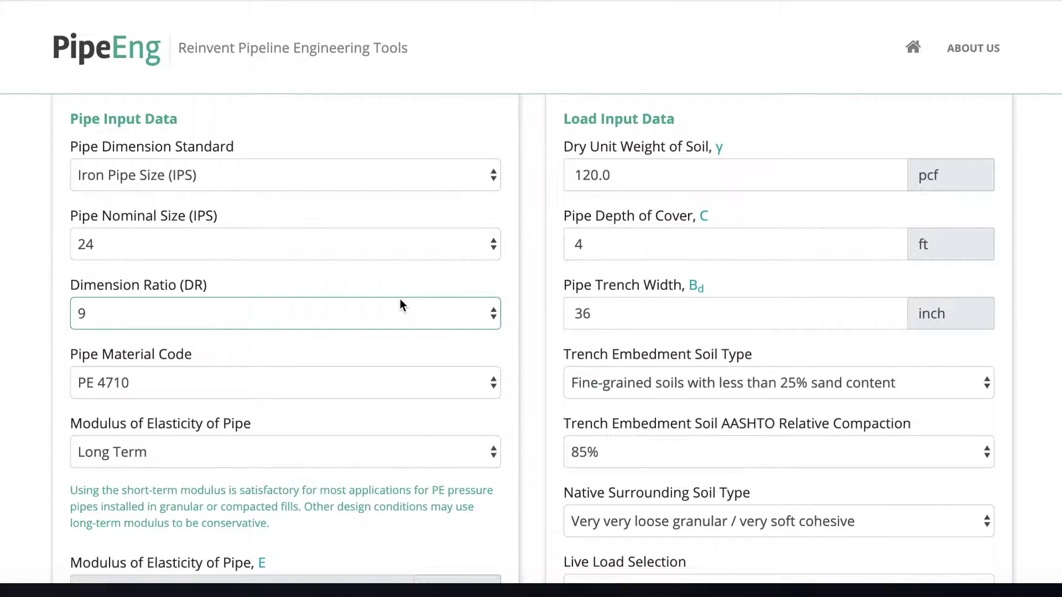
{"action": "scroll", "coordinate": [528, 359], "scroll_direction": "down", "scroll_amount": 8}
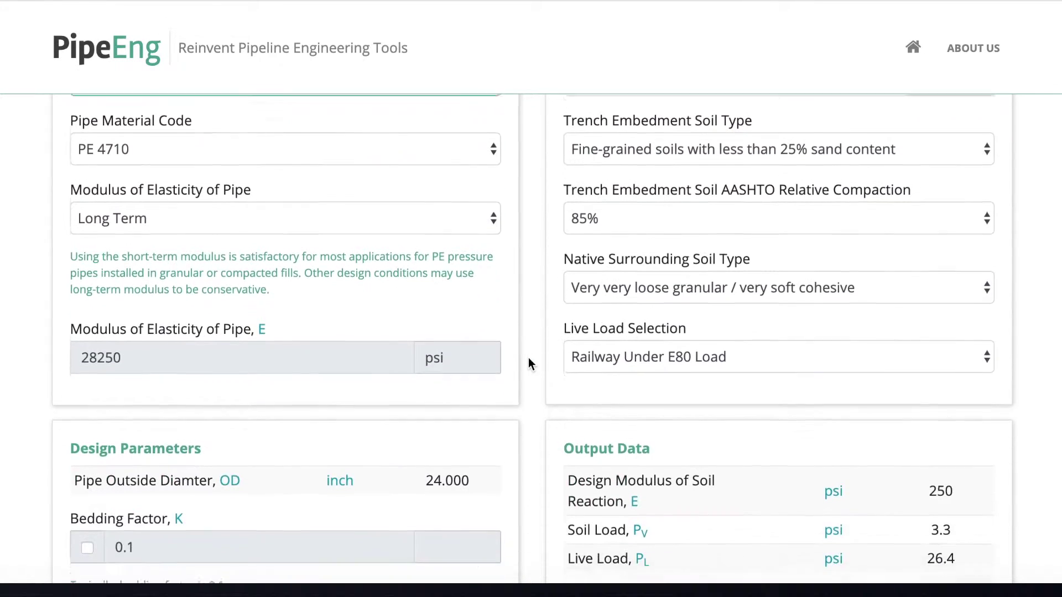
{"action": "scroll", "coordinate": [529, 364], "scroll_direction": "down", "scroll_amount": 5}
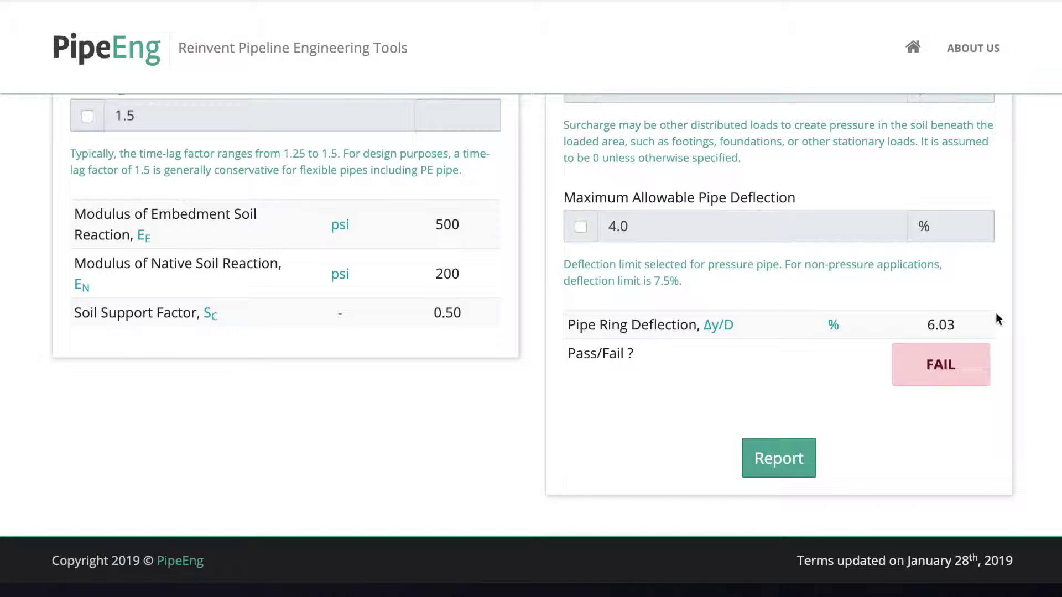
{"action": "scroll", "coordinate": [995, 319], "scroll_direction": "up", "scroll_amount": 7}
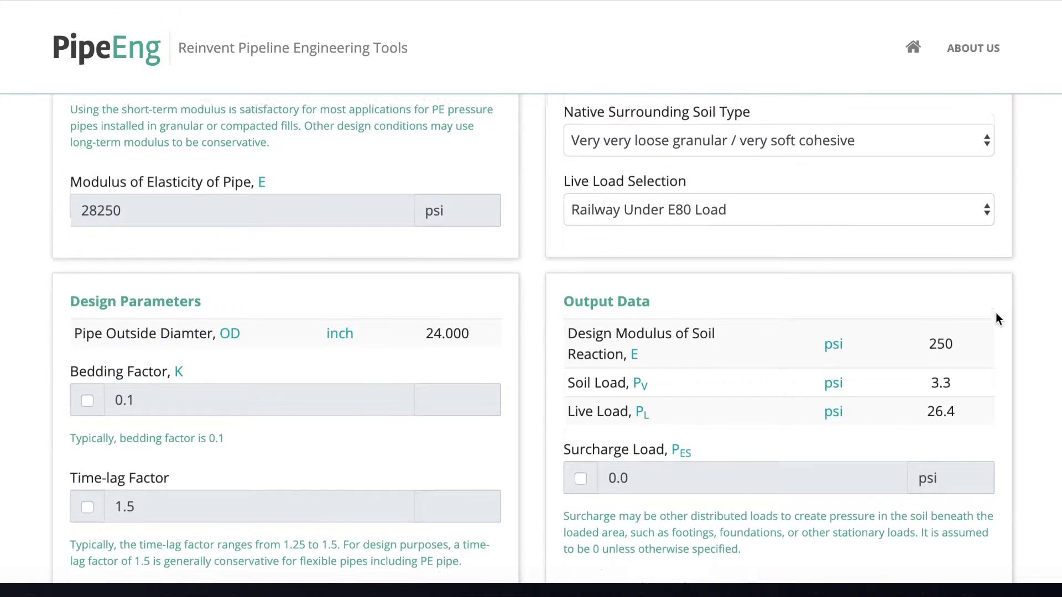
{"action": "scroll", "coordinate": [995, 314], "scroll_direction": "up", "scroll_amount": 6}
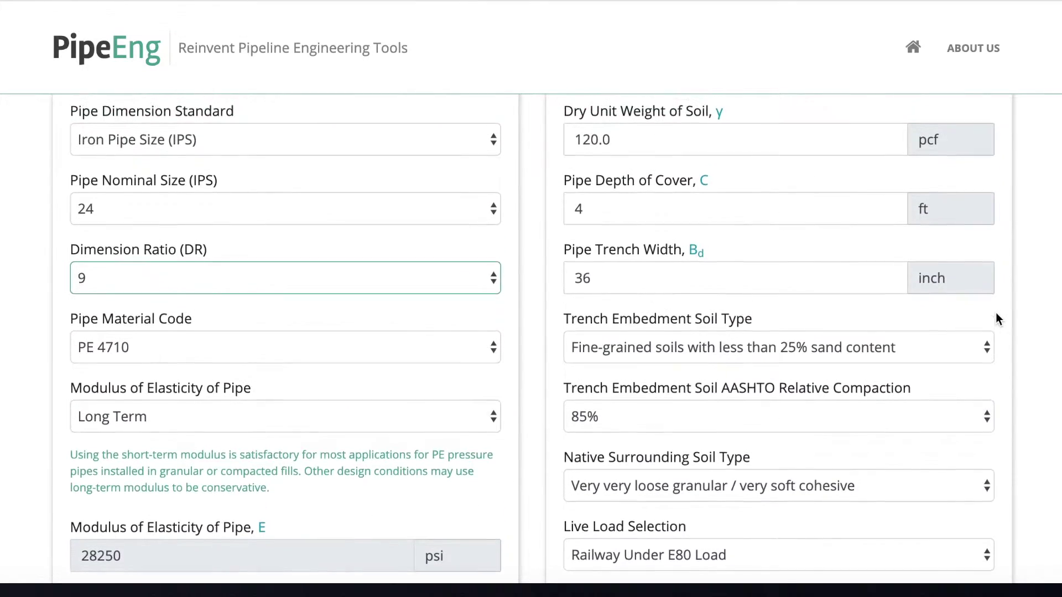
{"action": "scroll", "coordinate": [996, 313], "scroll_direction": "up", "scroll_amount": 1}
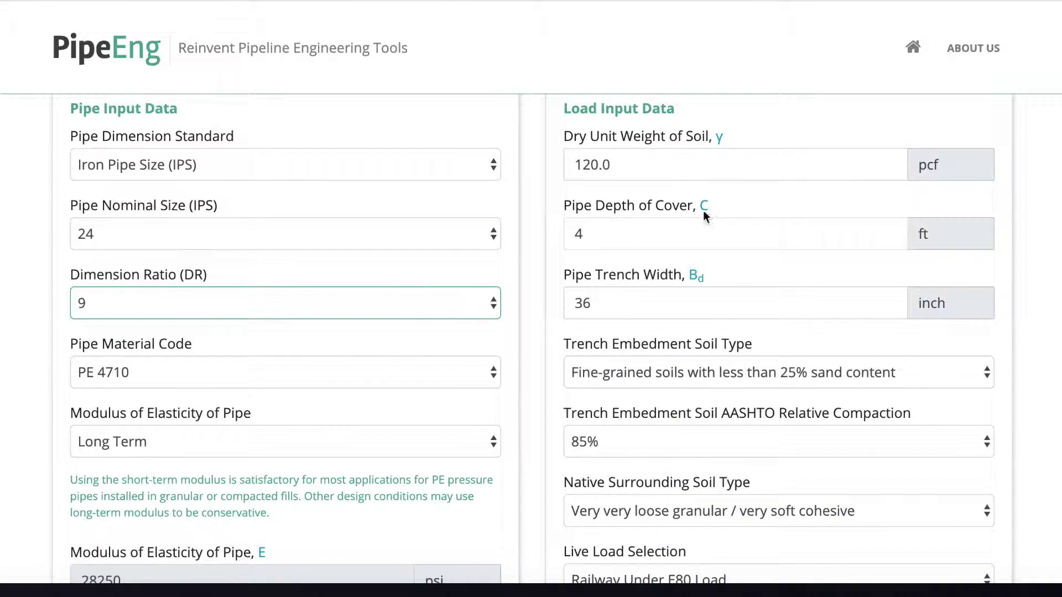
Step: Change the depth of cover from 4 to 9 ft and check the 4.68% deflection result
{"action": "left_click", "coordinate": [614, 225]}
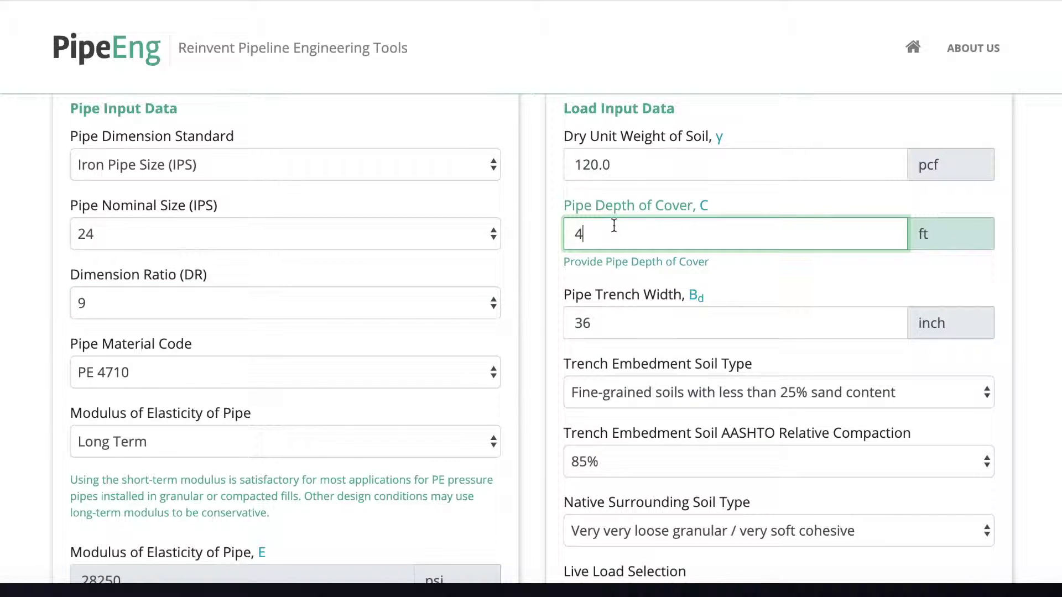
{"action": "left_click_drag", "start_coordinate": [613, 229], "coordinate": [563, 229]}
{"action": "type", "text": "9"}
{"action": "left_click", "coordinate": [941, 254]}
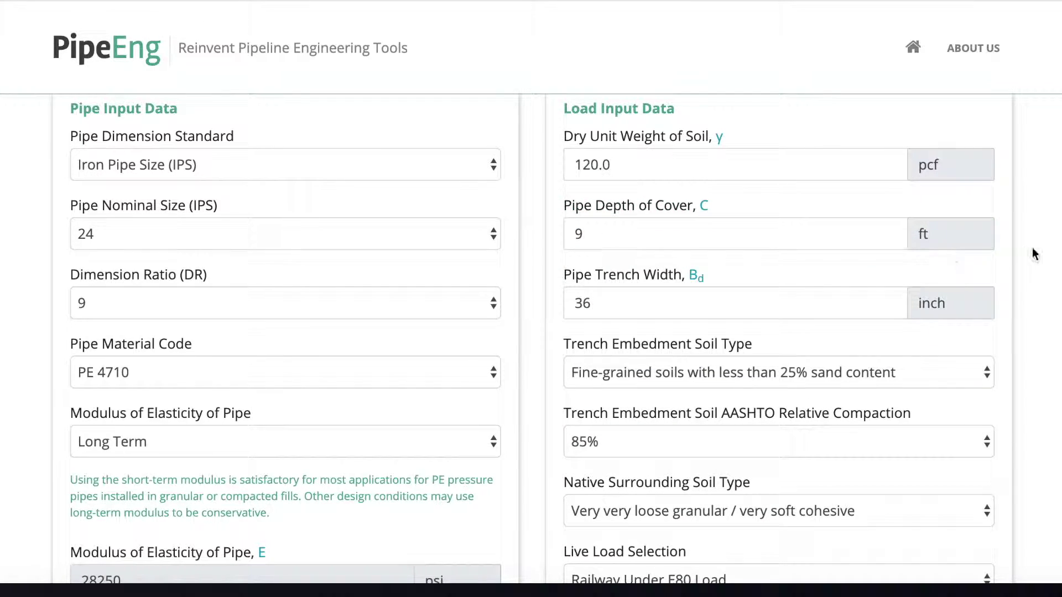
{"action": "scroll", "coordinate": [1032, 248], "scroll_direction": "down", "scroll_amount": 10}
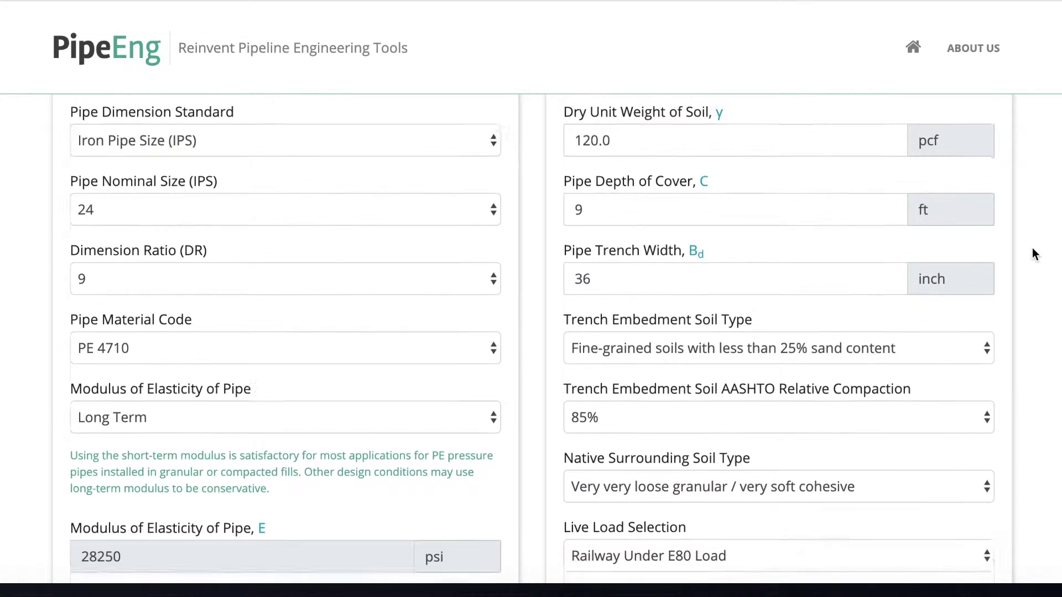
{"action": "scroll", "coordinate": [1031, 252], "scroll_direction": "down", "scroll_amount": 1}
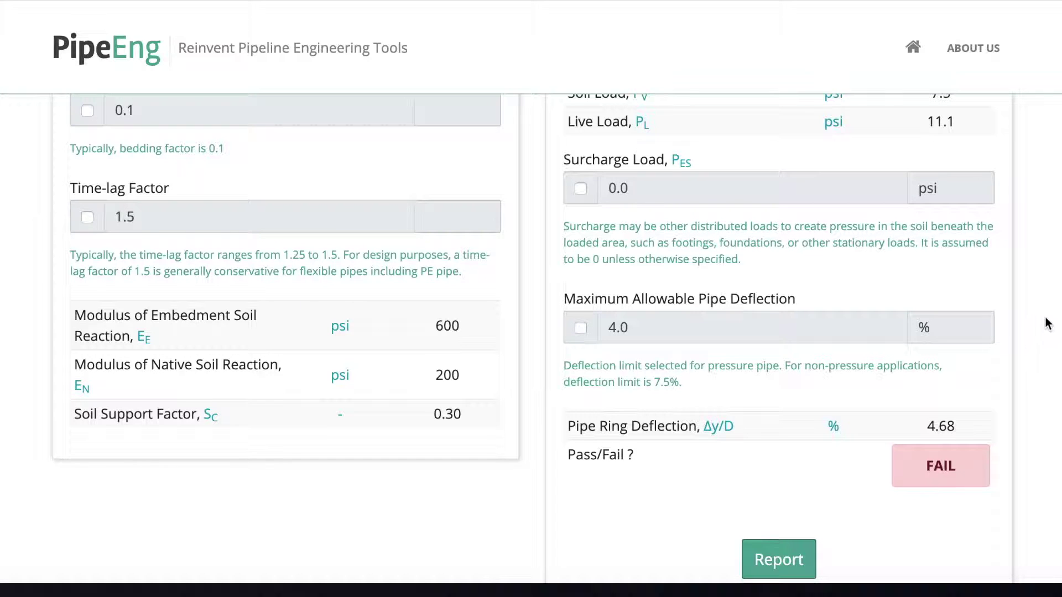
{"action": "scroll", "coordinate": [1046, 326], "scroll_direction": "up", "scroll_amount": 4}
{"action": "scroll", "coordinate": [1047, 326], "scroll_direction": "up", "scroll_amount": 5}
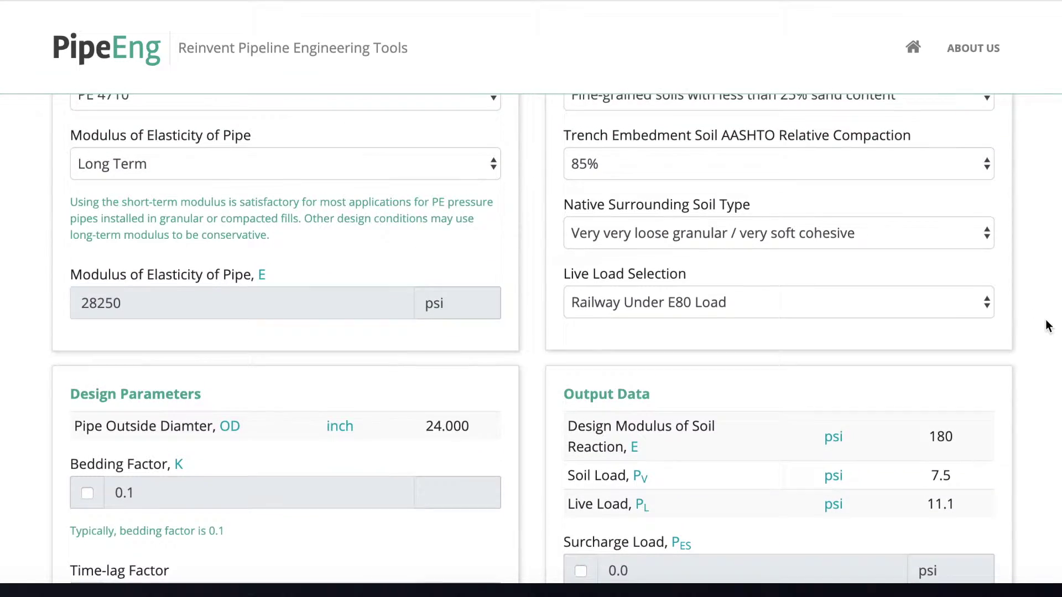
{"action": "scroll", "coordinate": [1046, 326], "scroll_direction": "up", "scroll_amount": 2}
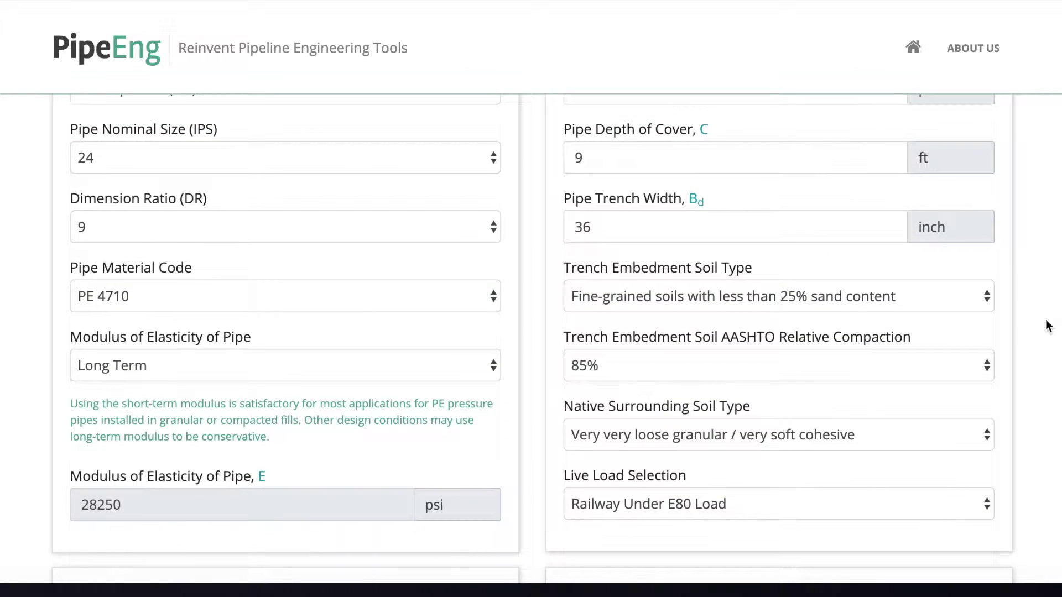
Step: Widen the pipe trench from 36 to 48 inches
{"action": "scroll", "coordinate": [1046, 326], "scroll_direction": "up", "scroll_amount": 1}
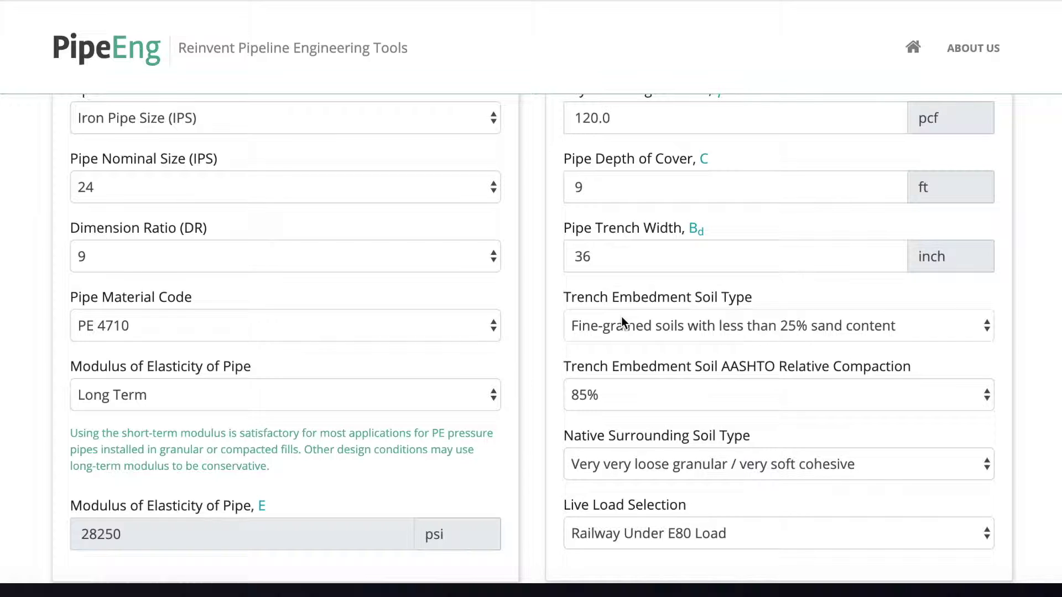
{"action": "left_click_drag", "start_coordinate": [603, 262], "coordinate": [564, 253]}
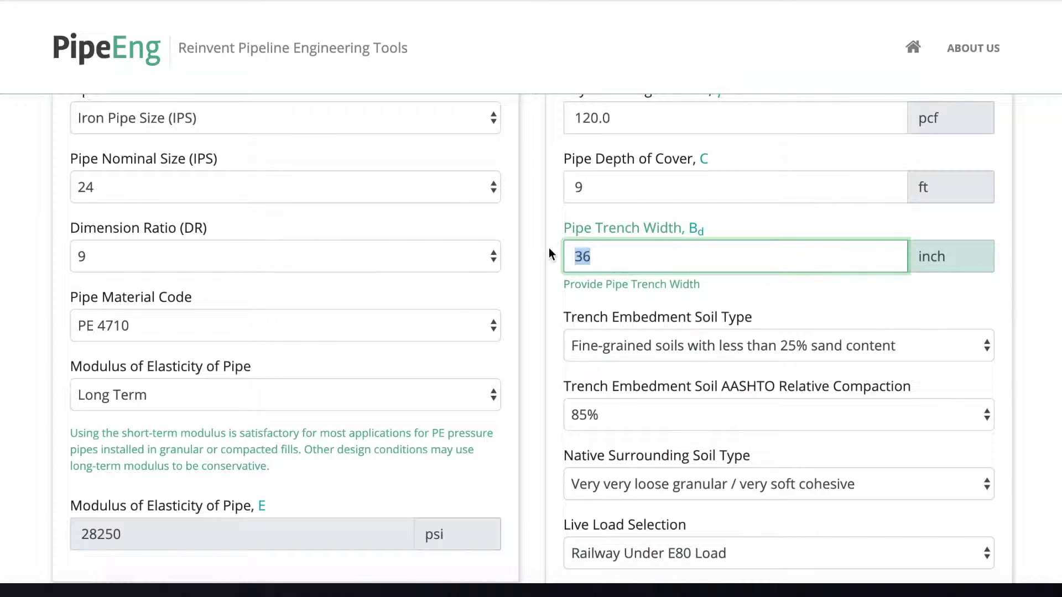
{"action": "type", "text": "48"}
{"action": "left_click", "coordinate": [999, 272]}
Step: Keep fine-grained embedment soil and raise its relative compaction to 90%
{"action": "left_click", "coordinate": [696, 330]}
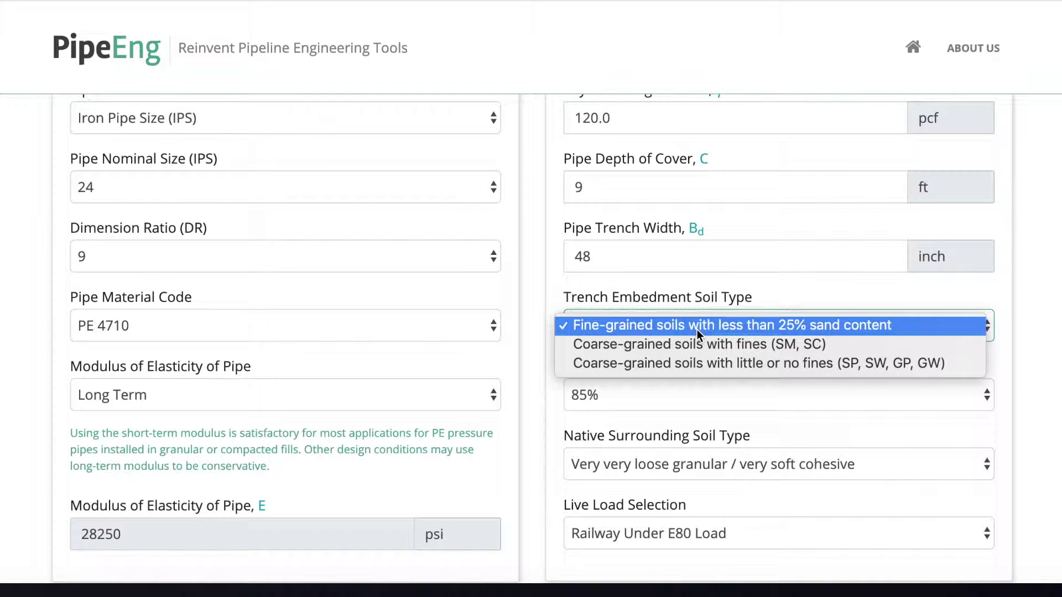
{"action": "left_click", "coordinate": [697, 330]}
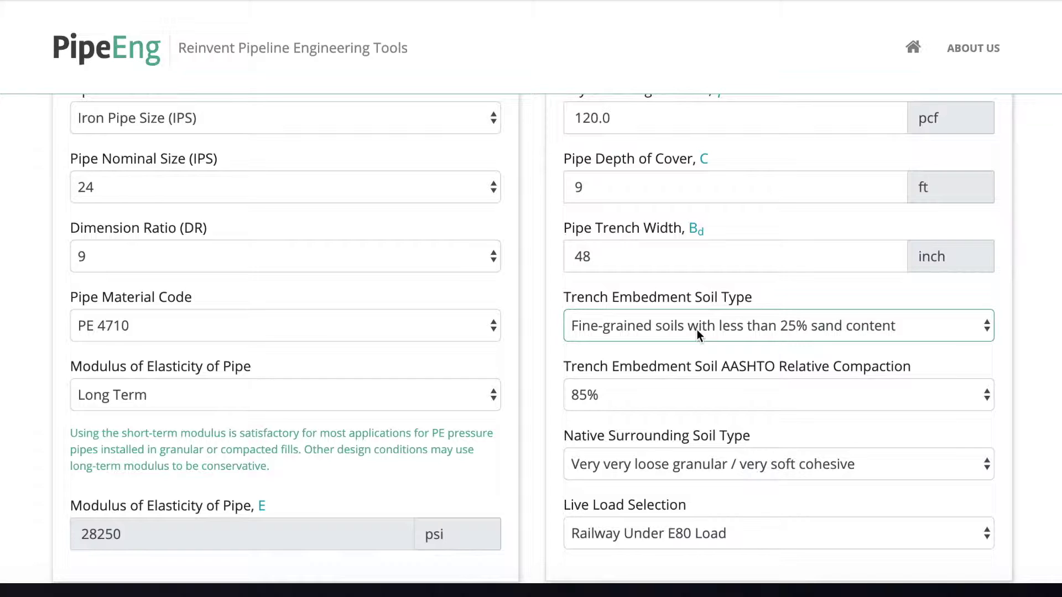
{"action": "left_click", "coordinate": [614, 398]}
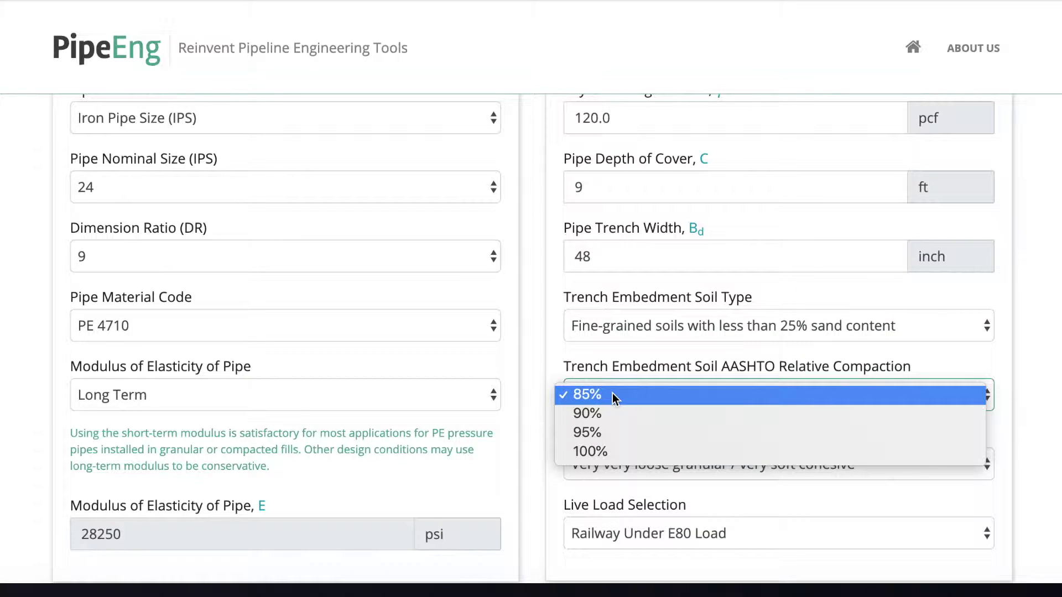
{"action": "left_click", "coordinate": [603, 420]}
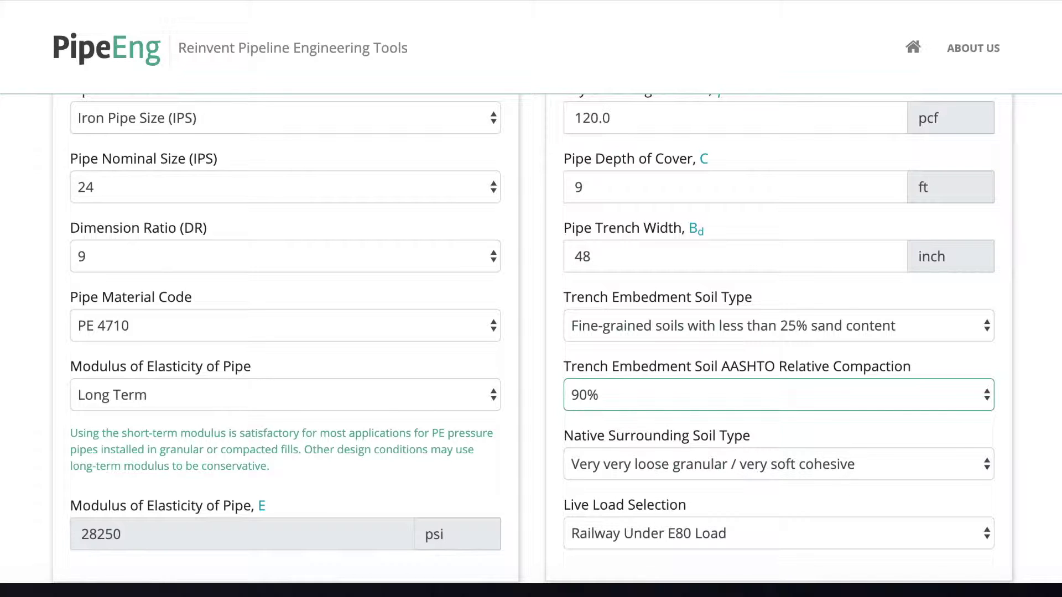
Step: Confirm Output Data shows PASS with 3.48% ring deflection against the 4.0% limit
{"action": "scroll", "coordinate": [611, 522], "scroll_direction": "down", "scroll_amount": 3}
{"action": "scroll", "coordinate": [532, 339], "scroll_direction": "down", "scroll_amount": 8}
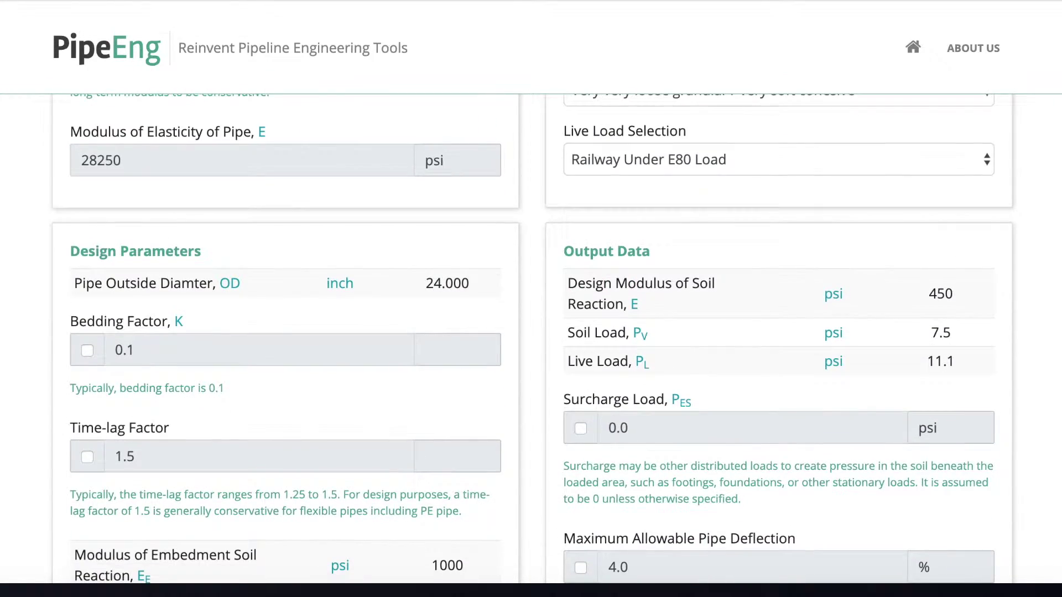
{"action": "scroll", "coordinate": [532, 339], "scroll_direction": "down", "scroll_amount": 1}
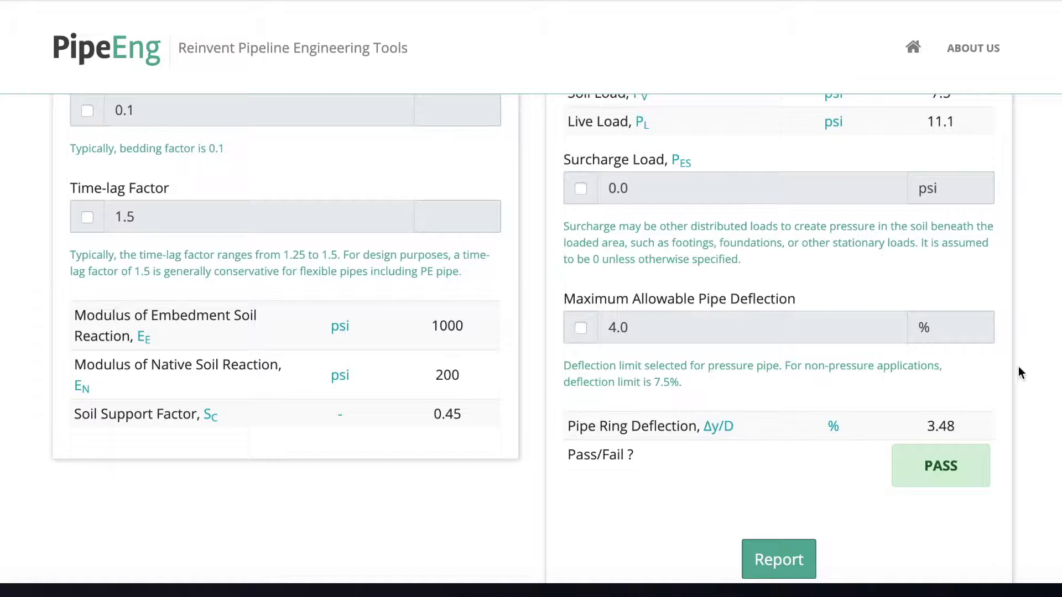
{"action": "scroll", "coordinate": [1017, 366], "scroll_direction": "up", "scroll_amount": 8}
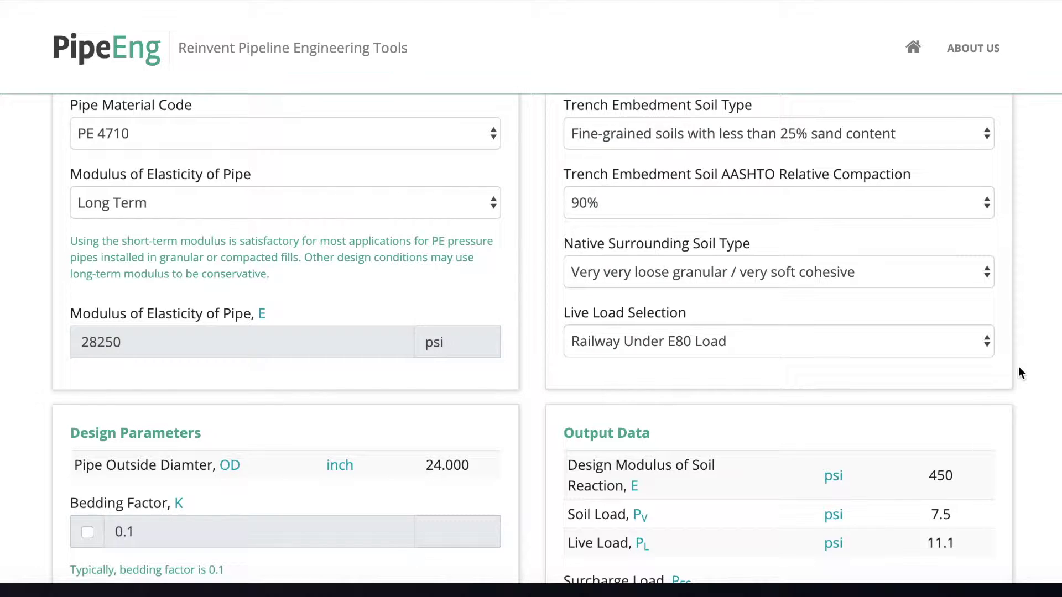
{"action": "scroll", "coordinate": [1019, 373], "scroll_direction": "down", "scroll_amount": 8}
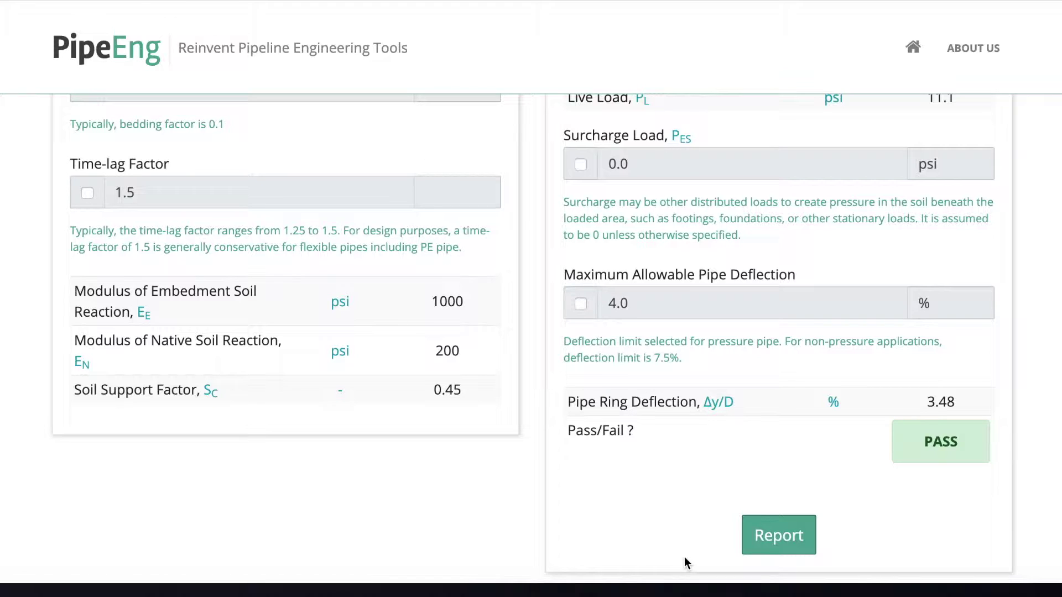
Step: Generate the imperial PDF report and review it: 9 ft cover, 48 inch trench, PASS
{"action": "left_click", "coordinate": [772, 539]}
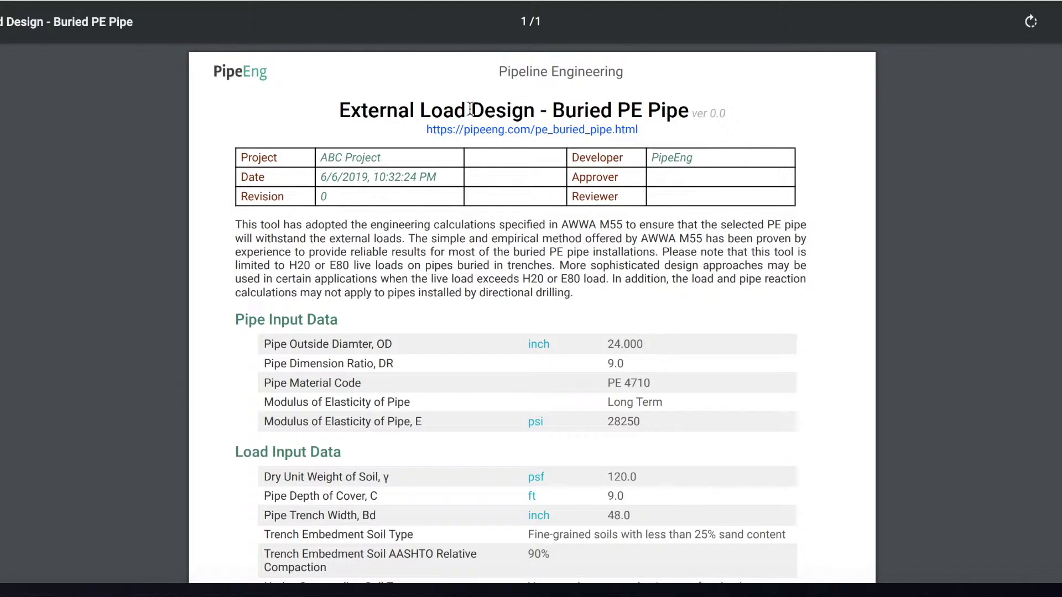
{"action": "scroll", "coordinate": [847, 347], "scroll_direction": "down", "scroll_amount": 3}
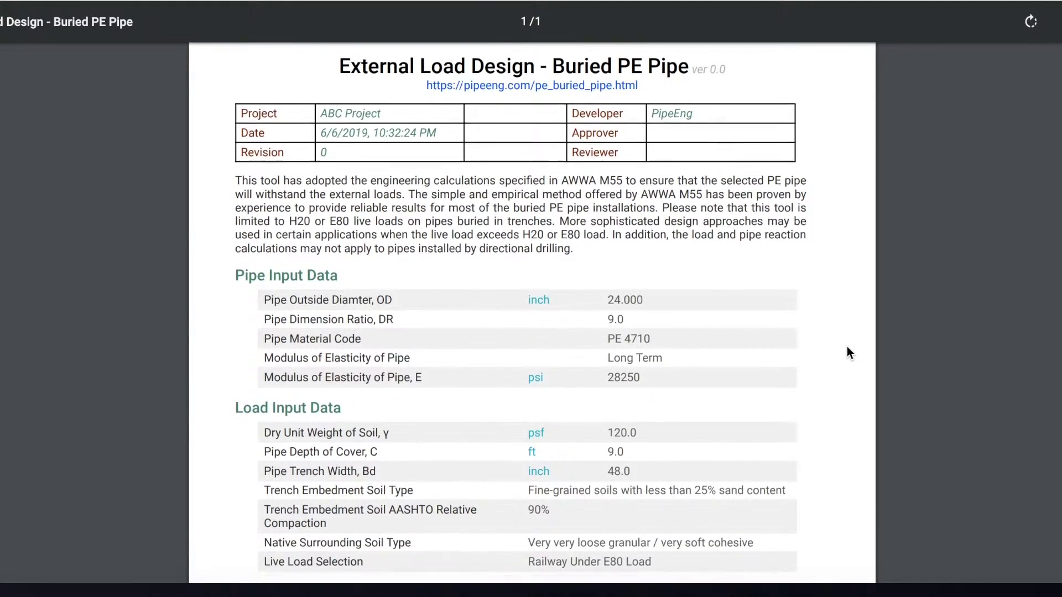
{"action": "scroll", "coordinate": [847, 346], "scroll_direction": "down", "scroll_amount": 2}
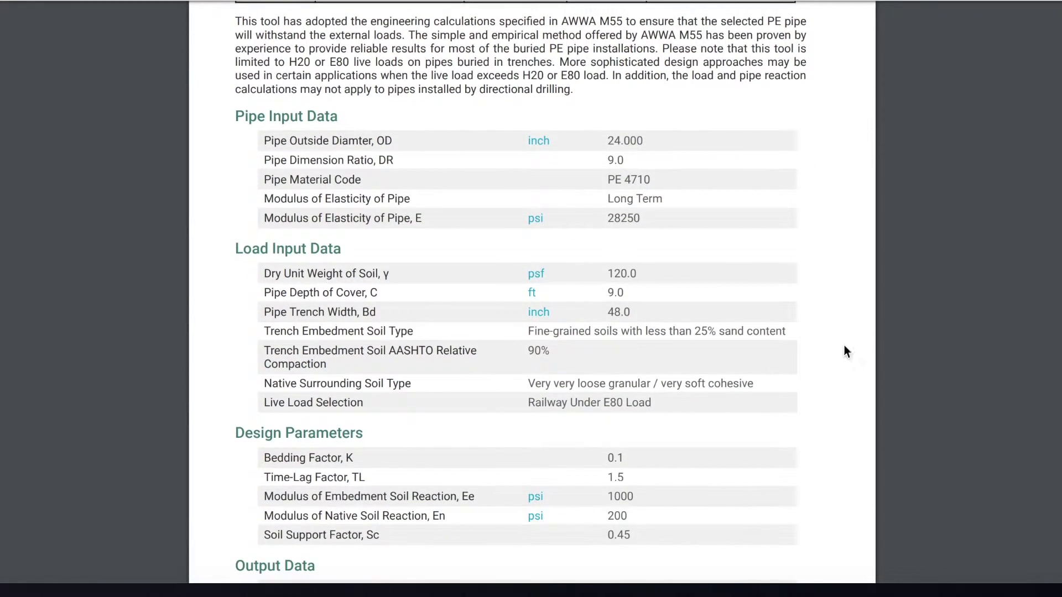
{"action": "scroll", "coordinate": [668, 365], "scroll_direction": "down", "scroll_amount": 6}
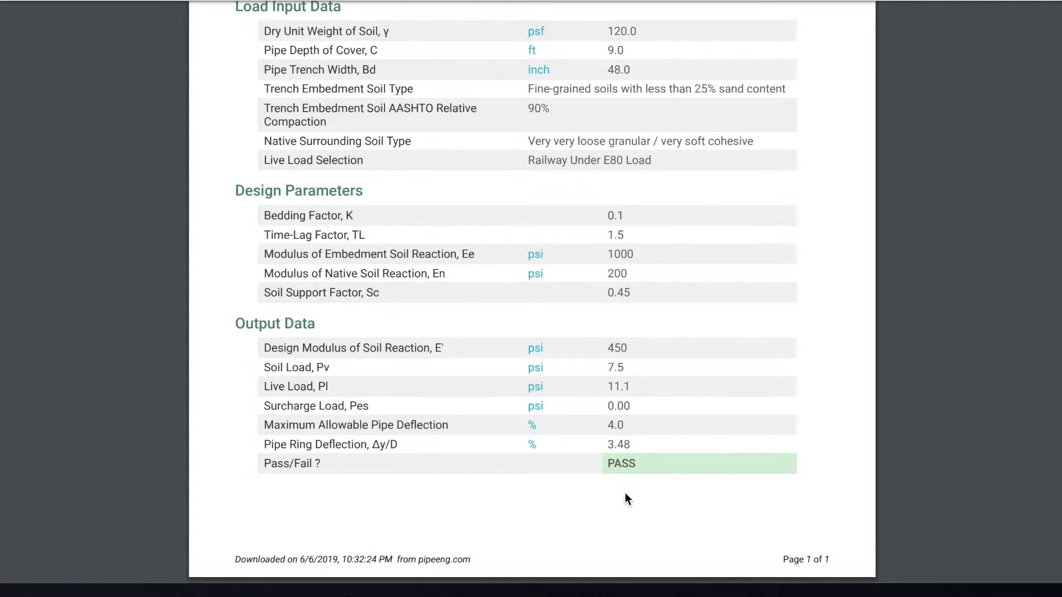
{"action": "scroll", "coordinate": [625, 493], "scroll_direction": "down", "scroll_amount": 1}
{"action": "scroll", "coordinate": [625, 494], "scroll_direction": "up", "scroll_amount": 6}
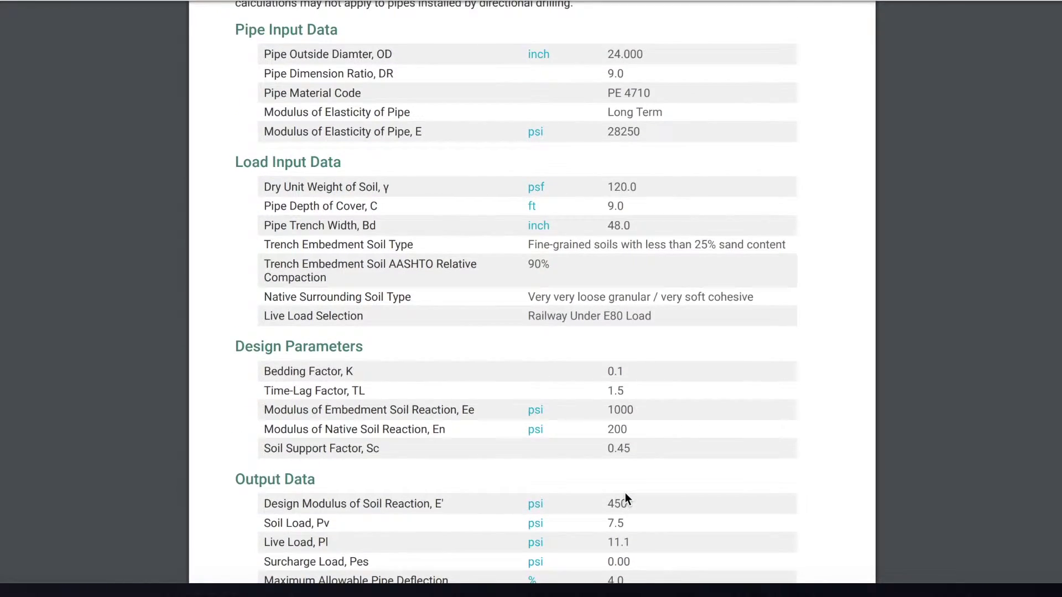
{"action": "scroll", "coordinate": [624, 493], "scroll_direction": "up", "scroll_amount": 2}
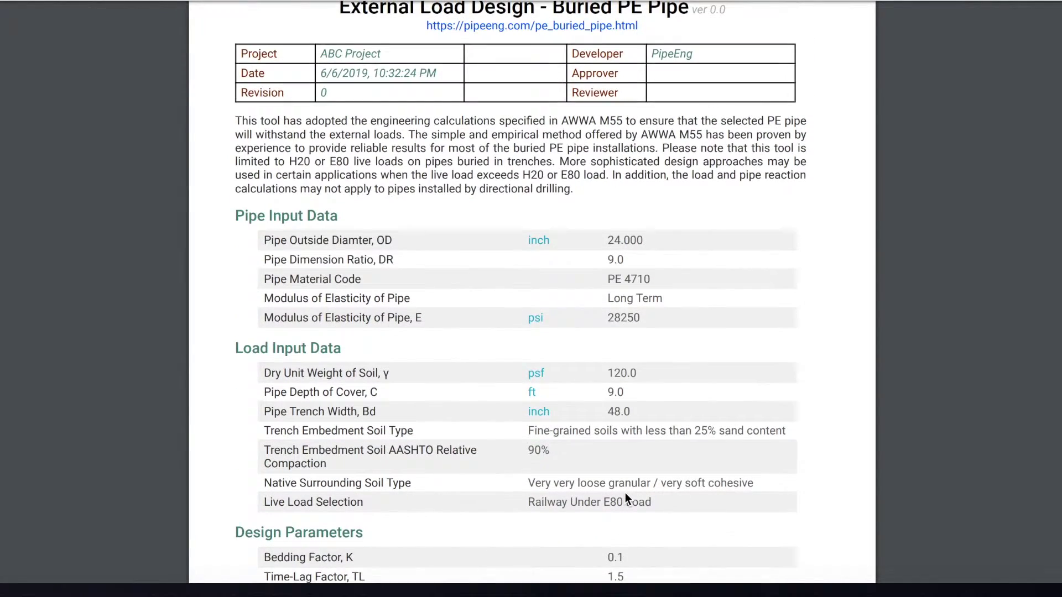
{"action": "scroll", "coordinate": [625, 493], "scroll_direction": "up", "scroll_amount": 2}
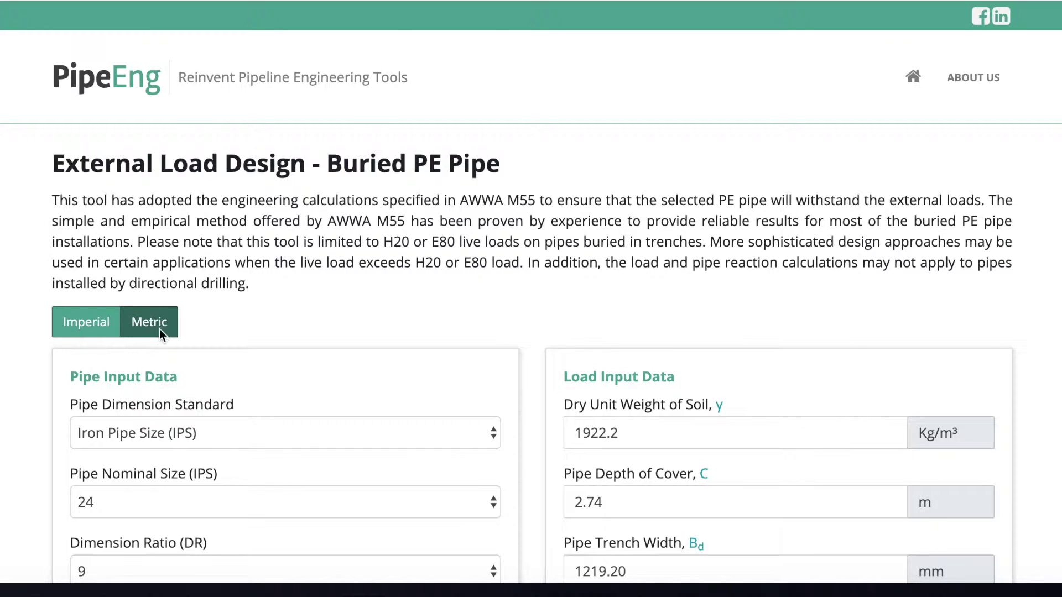
Step: Scroll the metric results: soil load 51.6 kPa, live load 76.5 kPa, 3.48% deflection, still PASS
{"action": "scroll", "coordinate": [305, 289], "scroll_direction": "down", "scroll_amount": 3}
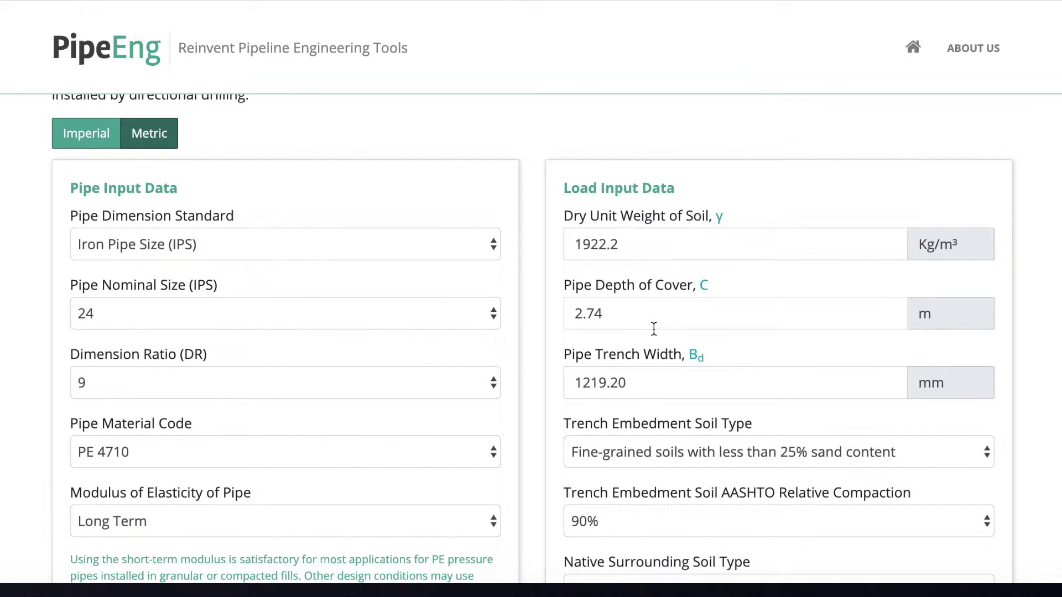
{"action": "scroll", "coordinate": [653, 328], "scroll_direction": "down", "scroll_amount": 2}
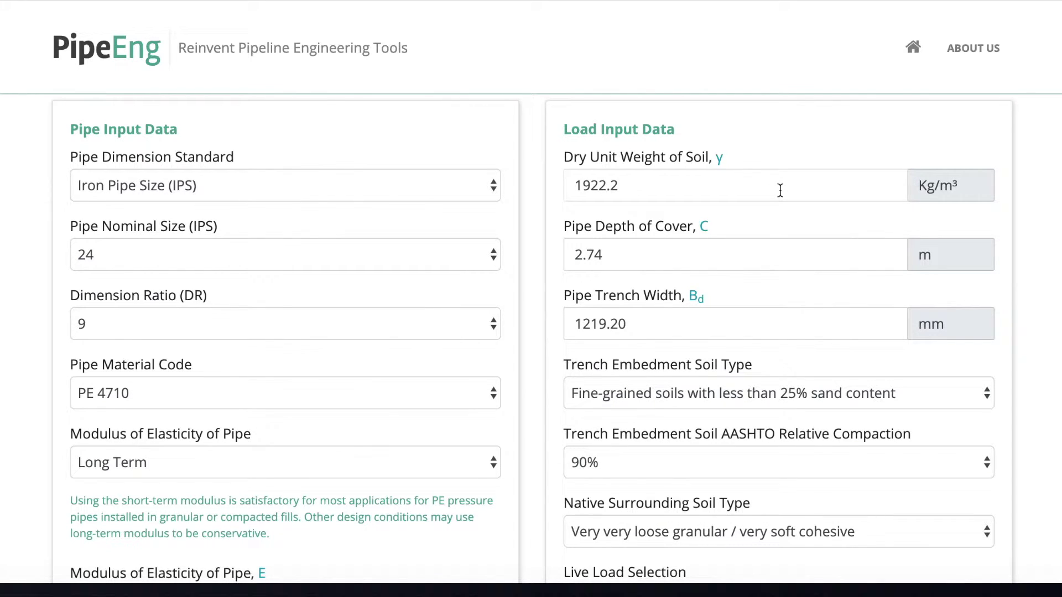
{"action": "scroll", "coordinate": [779, 190], "scroll_direction": "down", "scroll_amount": 8}
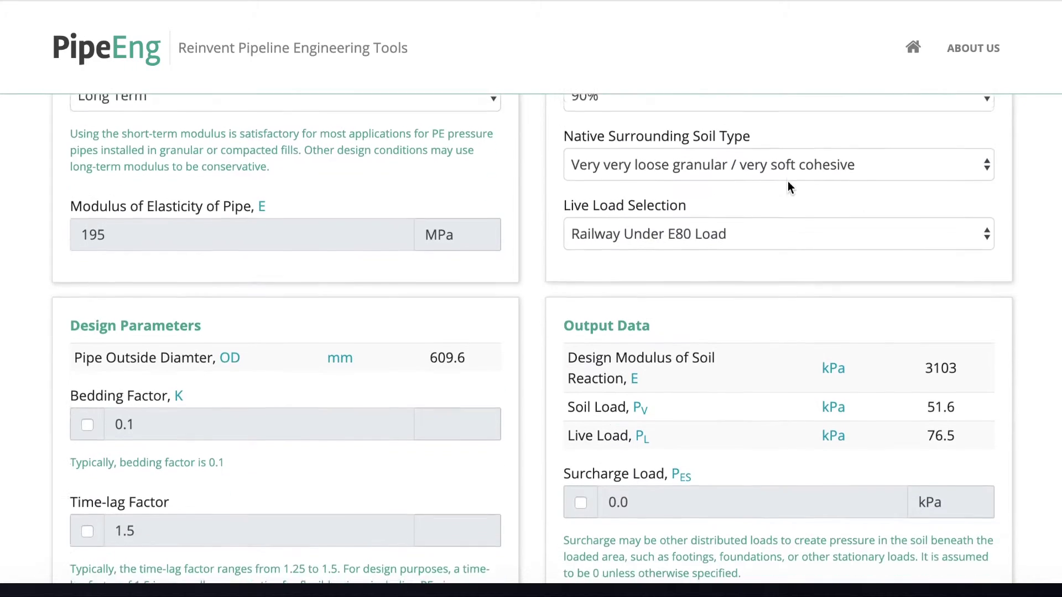
{"action": "scroll", "coordinate": [788, 182], "scroll_direction": "down", "scroll_amount": 2}
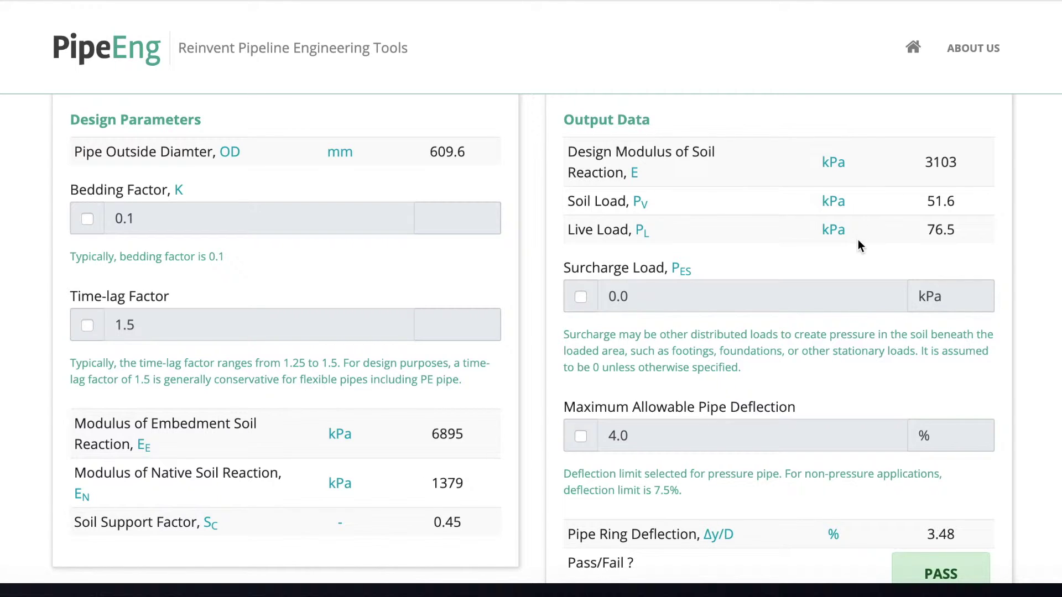
{"action": "scroll", "coordinate": [857, 241], "scroll_direction": "down", "scroll_amount": 3}
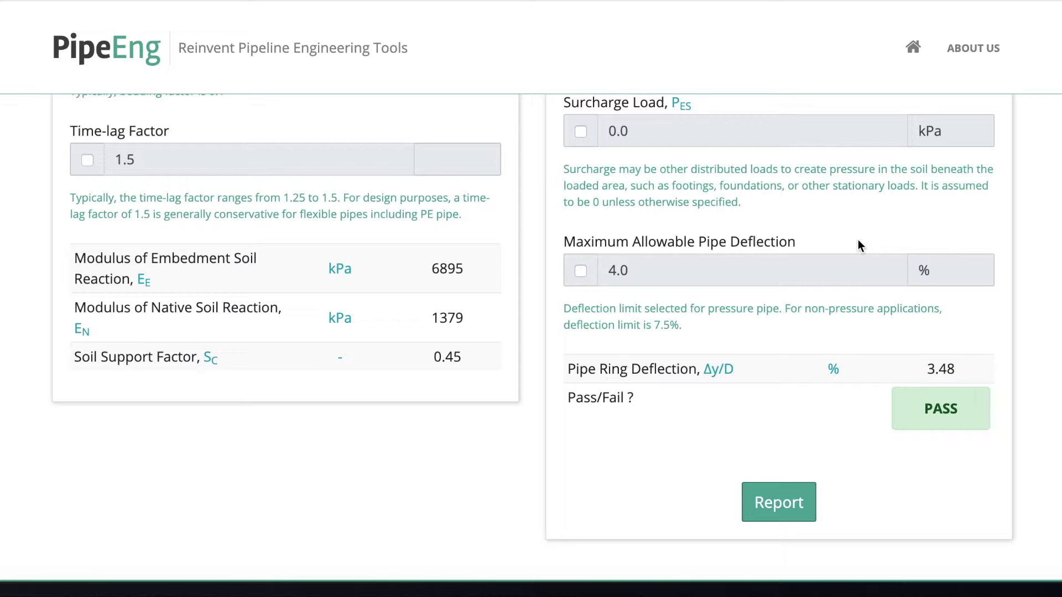
Step: Generate the metric PDF report and review it: 2.74 m cover, 1219.20 mm trench, 3.48% deflection, PASS
{"action": "left_click", "coordinate": [770, 512]}
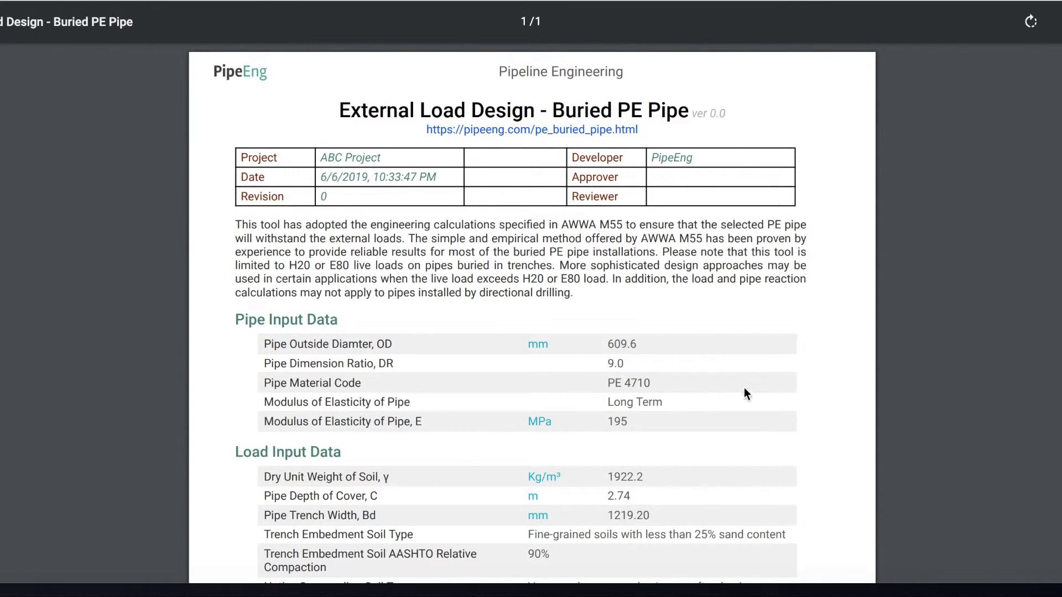
{"action": "scroll", "coordinate": [742, 396], "scroll_direction": "down", "scroll_amount": 5}
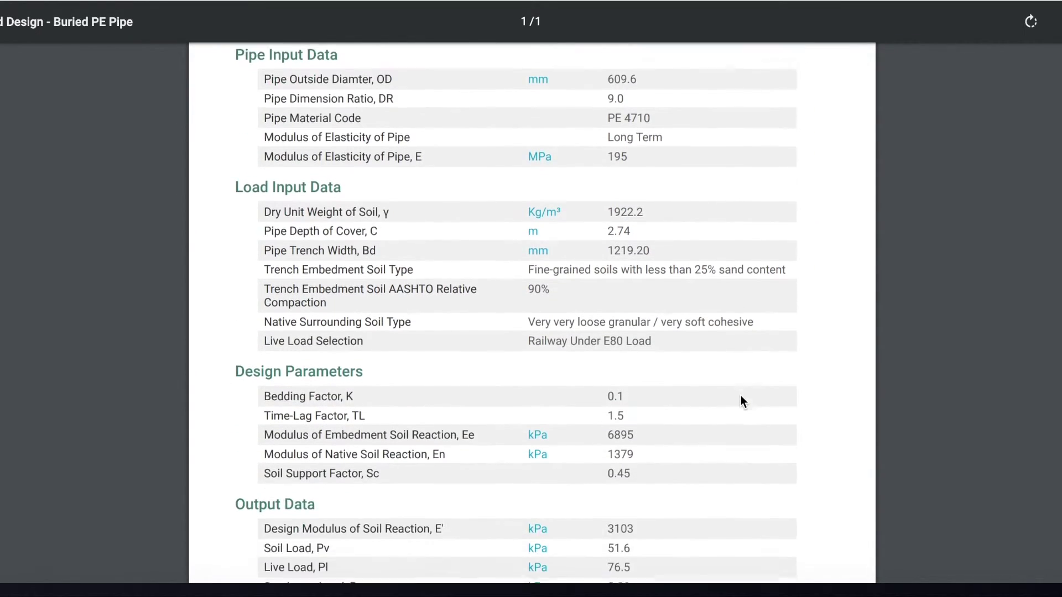
{"action": "scroll", "coordinate": [741, 396], "scroll_direction": "down", "scroll_amount": 3}
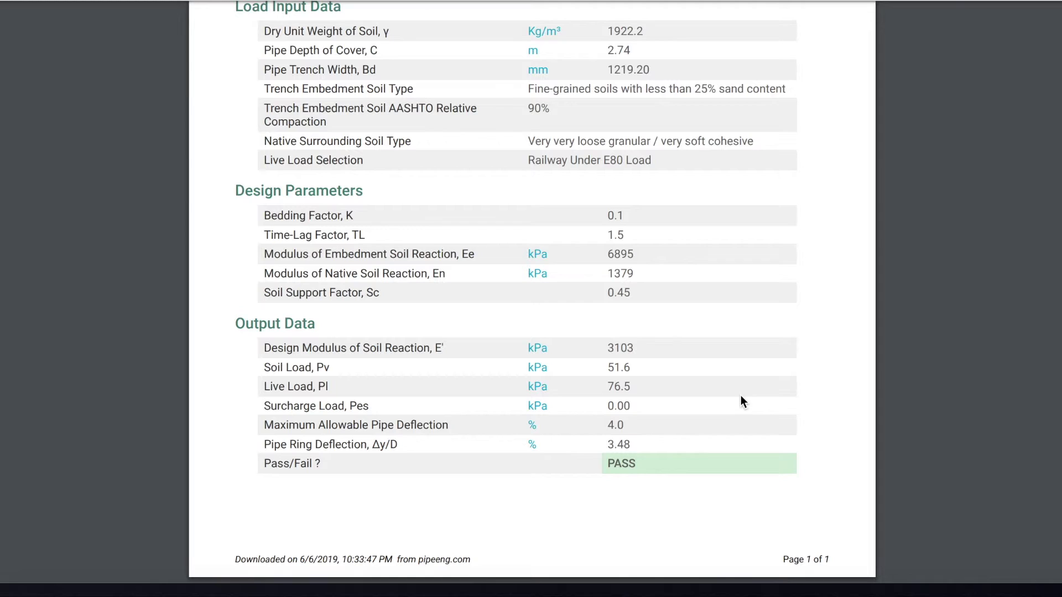